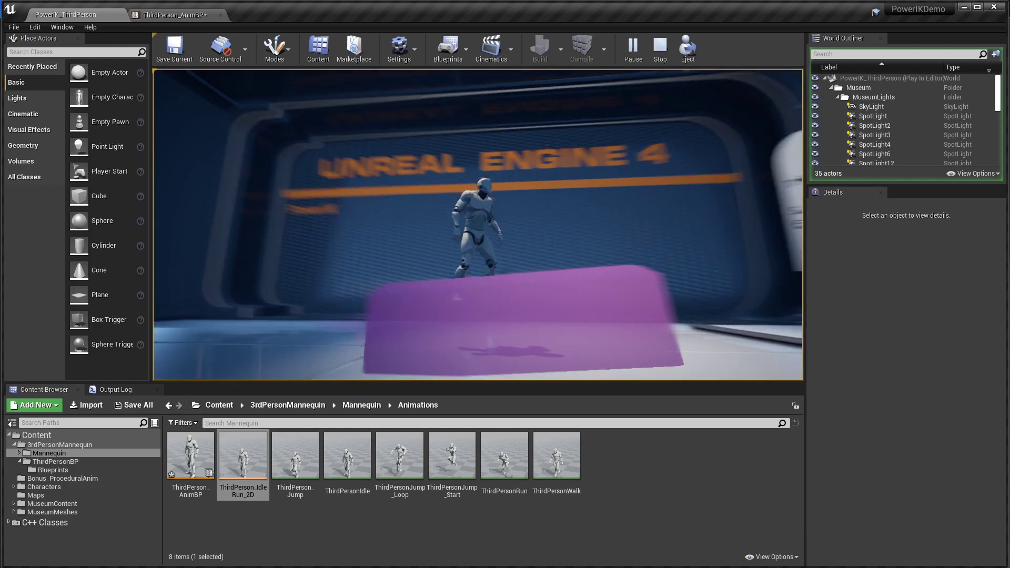
- Run the character over the stairs and ramps in the play session to check its foot placement, and stop the session
key(w)
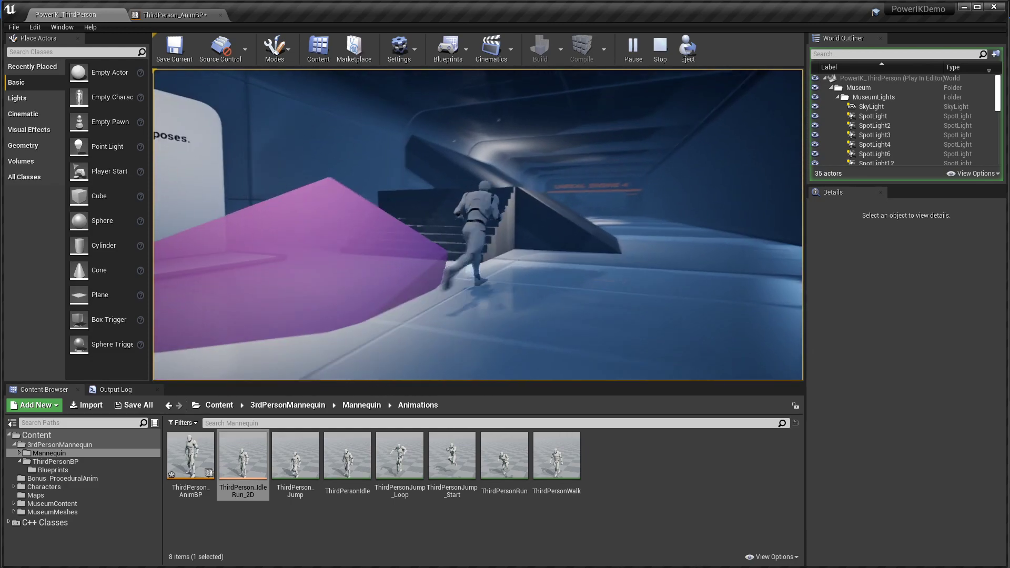
key(w)
key(w)
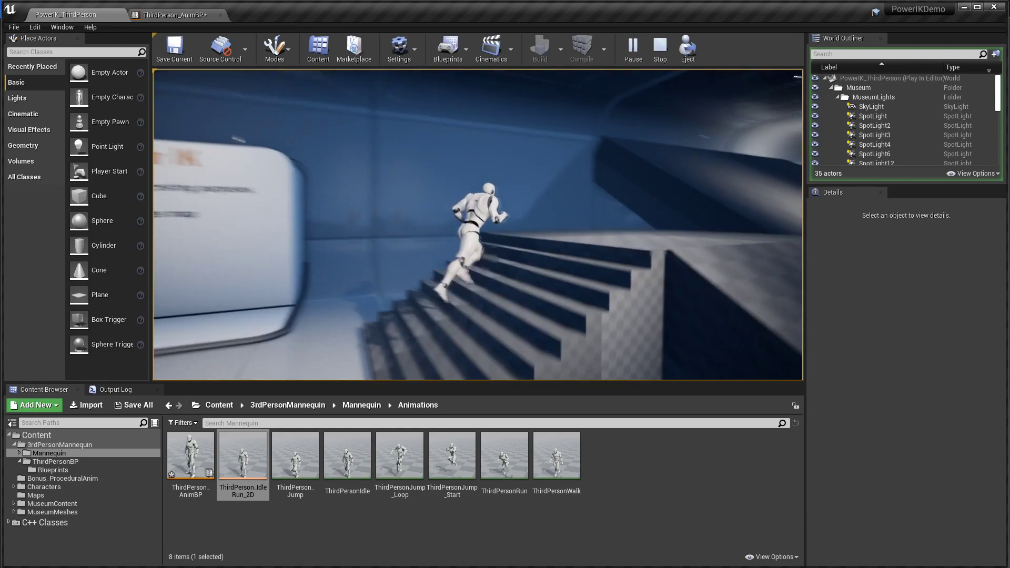
key(w)
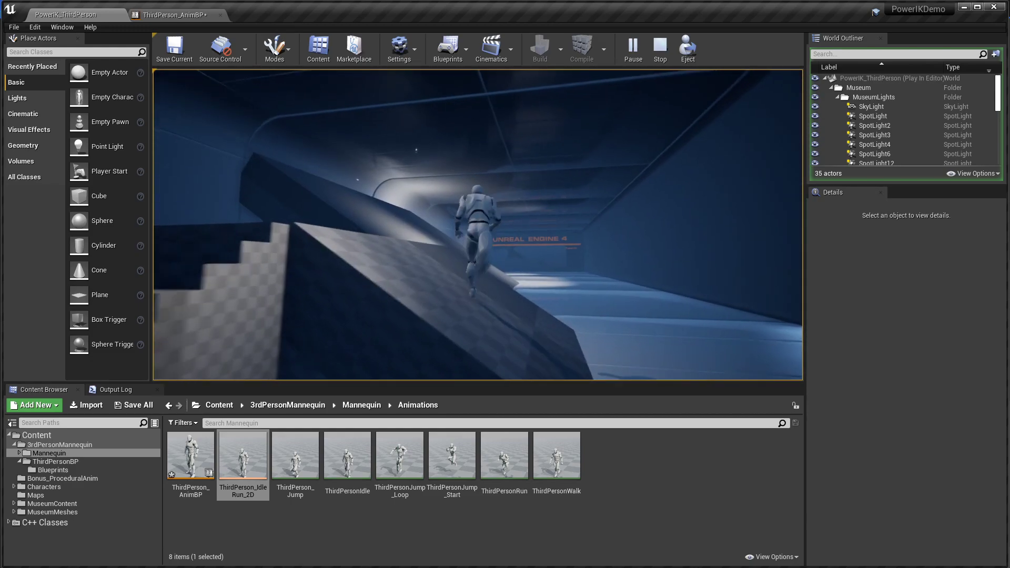
key(w)
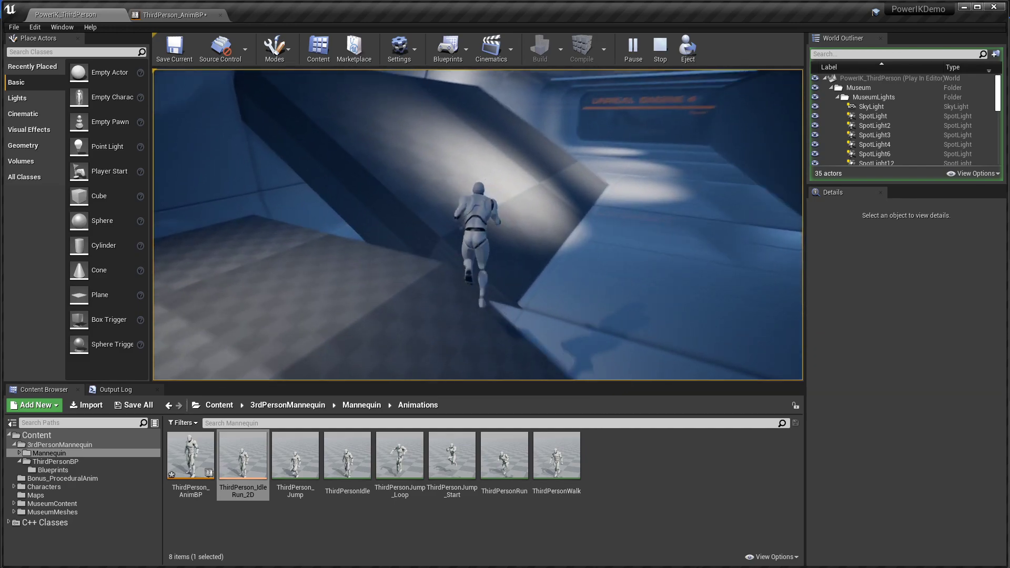
key(w)
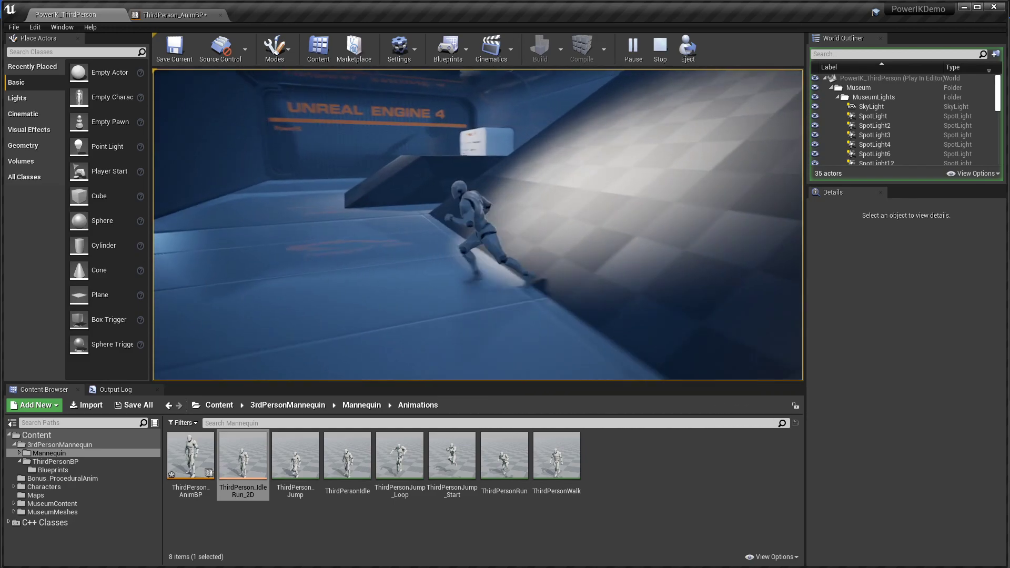
key(super)
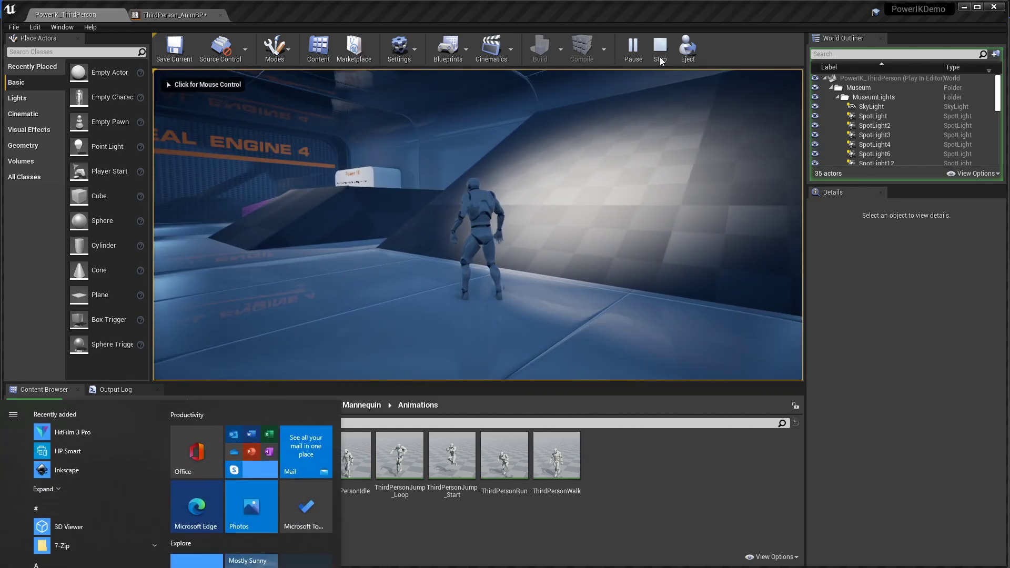
click(659, 47)
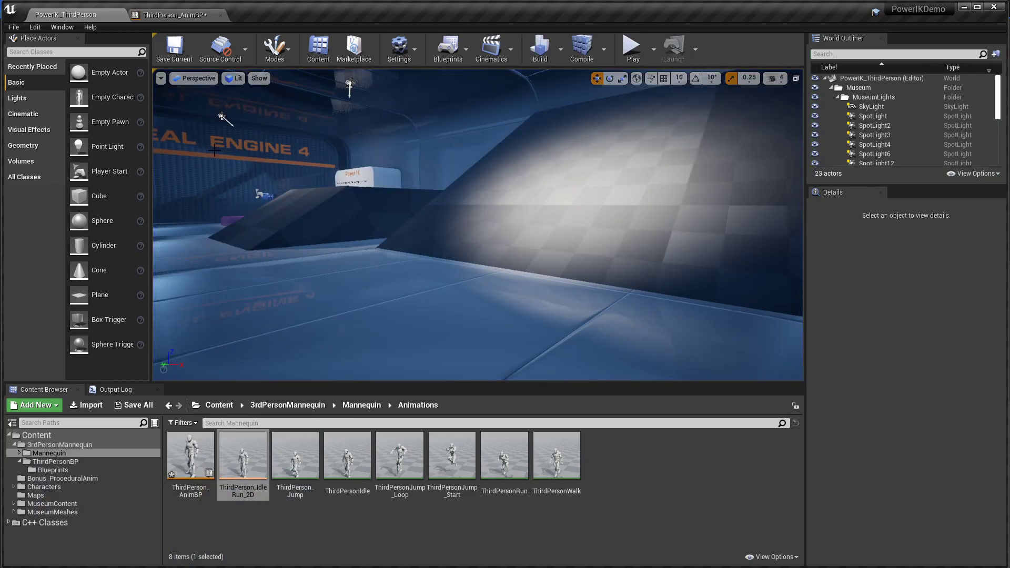
- Open the Default state machine from ThirdPerson_AnimBP's AnimGraph and review its Idle/Run and jump states
click(180, 14)
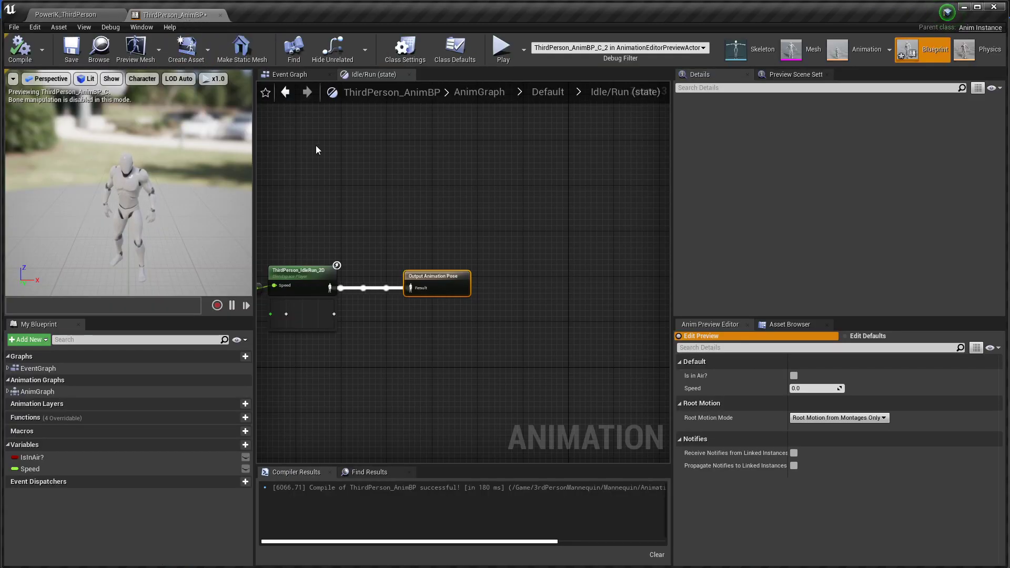
click(472, 91)
mouse_move(402, 299)
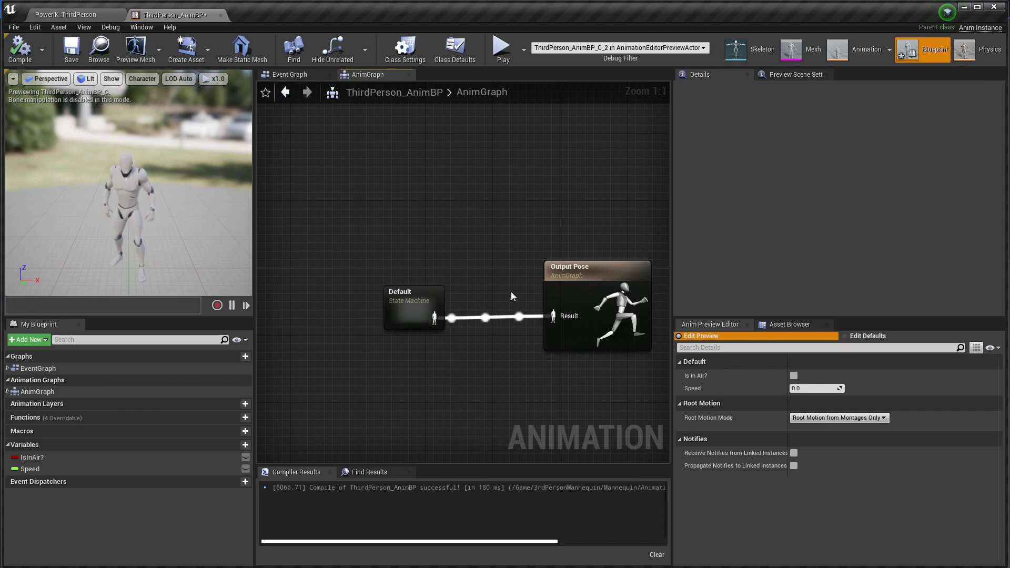
double_click(413, 310)
scroll(507, 316, down, 2)
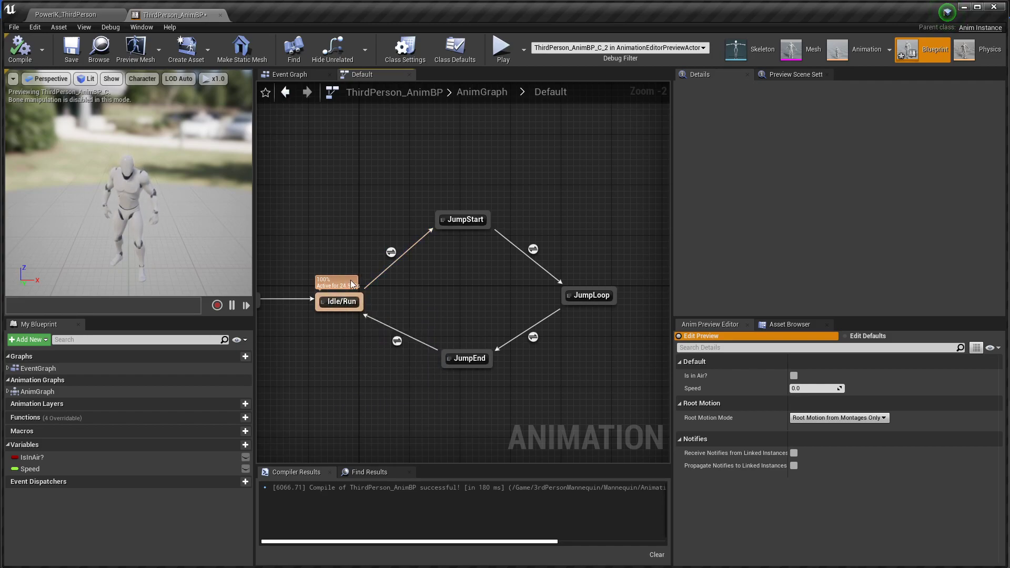
drag(461, 221, 620, 425)
right_drag(447, 305, 452, 302)
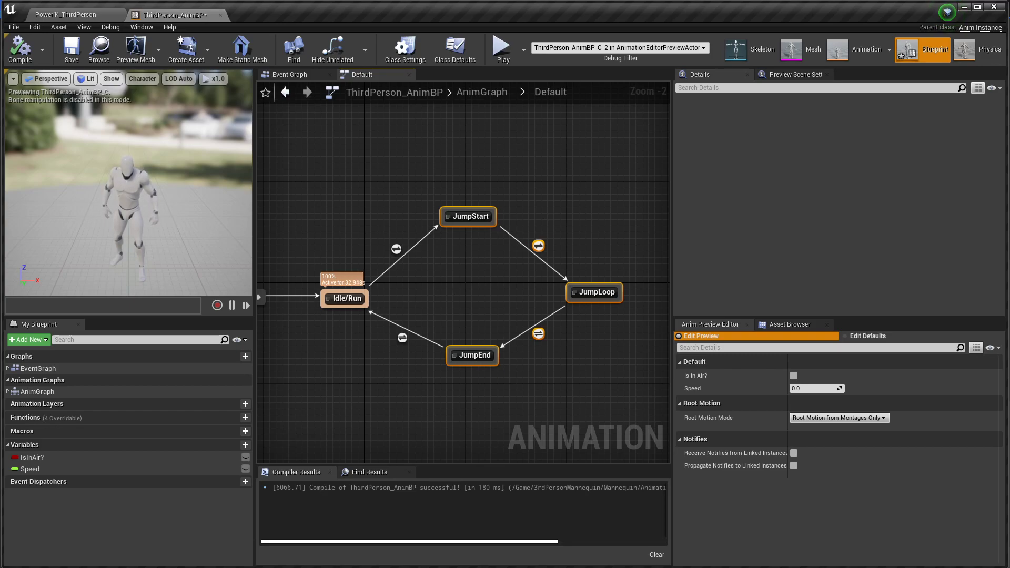
- Open the Idle/Run state and move the Output Animation Pose node away from the ThirdPerson_IdleRun_2D blendspace player
right_drag(440, 289, 538, 279)
click(442, 288)
double_click(444, 288)
right_drag(472, 318, 502, 362)
right_drag(577, 339, 480, 333)
drag(520, 270, 645, 271)
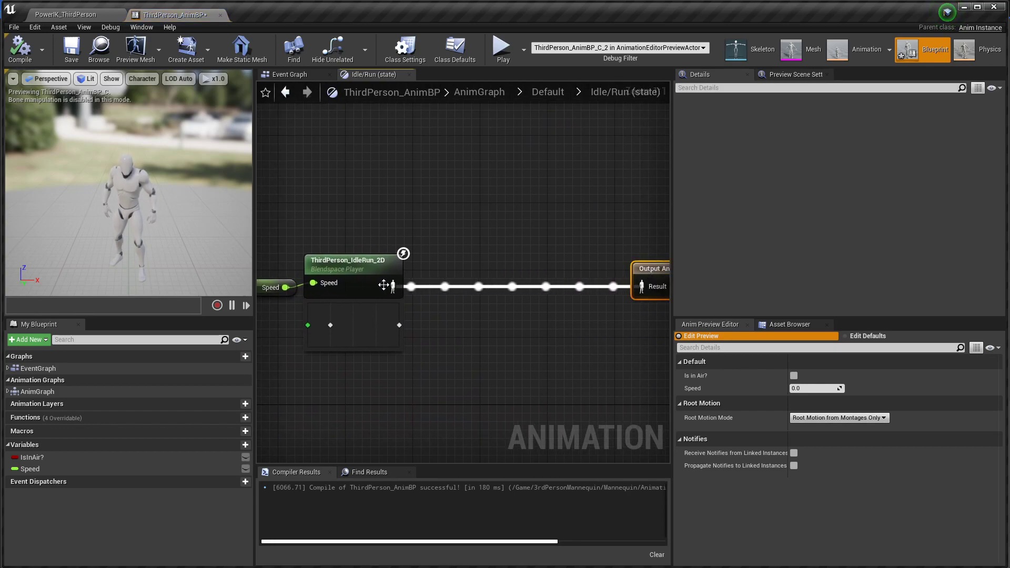
scroll(394, 277, down, 1)
right_drag(482, 317, 496, 309)
scroll(493, 305, down, 2)
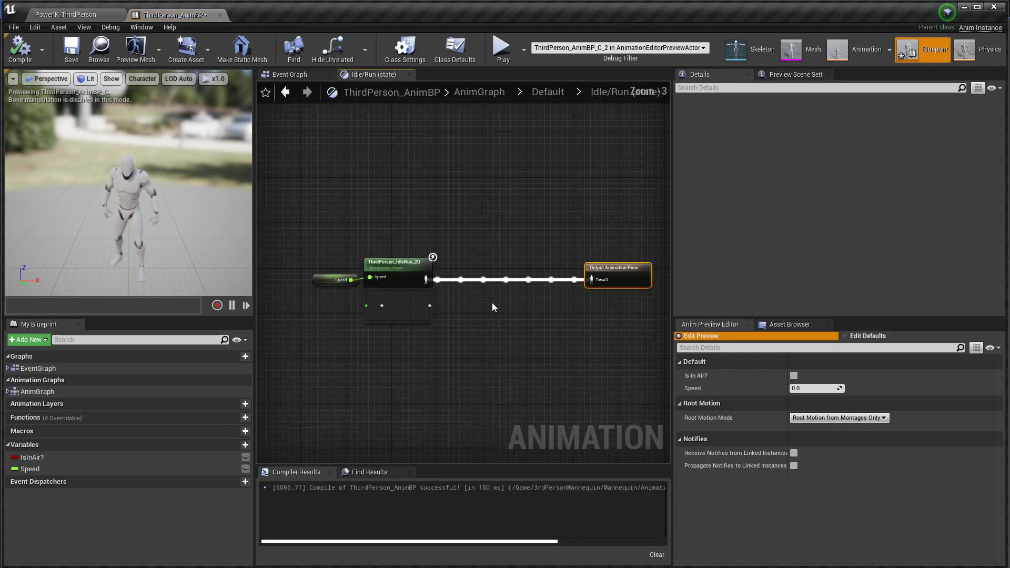
- Review the Speed and ThirdPerson_IdleRun_2D nodes, and reposition the Output Animation Pose node with room for another node before it
drag(310, 203, 410, 347)
right_drag(428, 355, 478, 349)
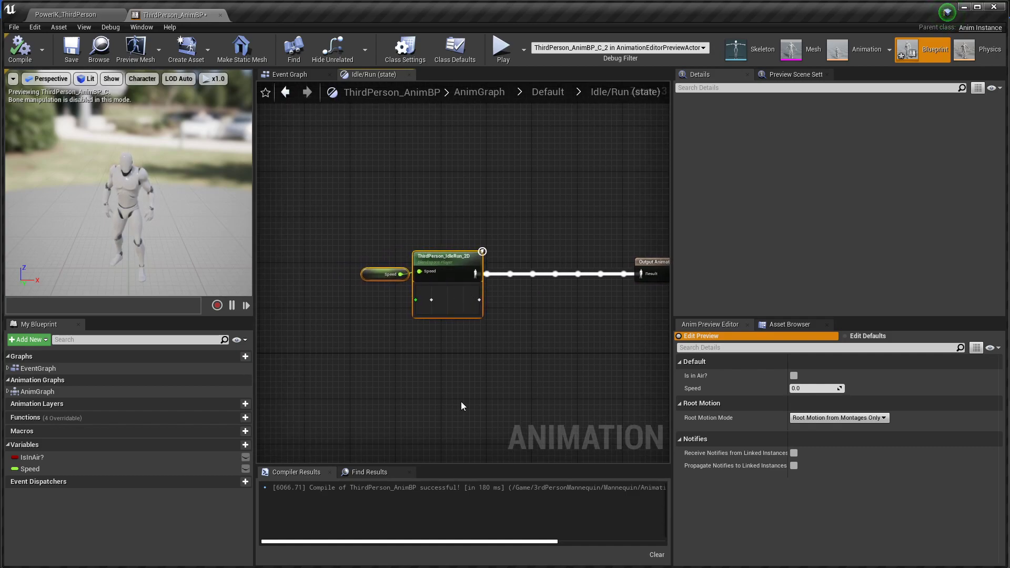
right_drag(559, 333, 455, 346)
scroll(462, 340, up, 2)
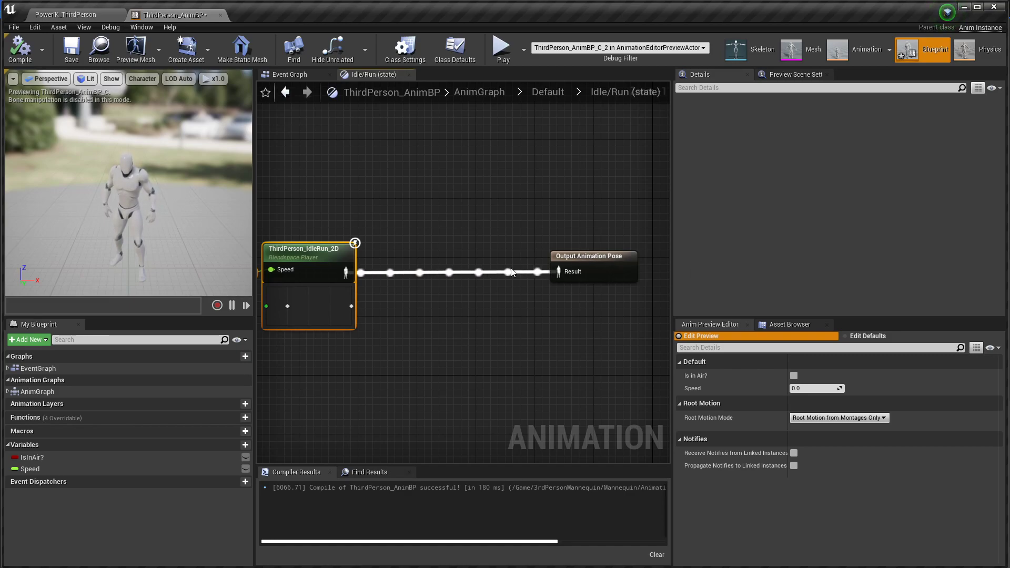
drag(596, 258, 569, 251)
scroll(422, 336, down, 4)
right_drag(420, 338, 539, 305)
drag(610, 265, 484, 269)
right_drag(397, 236, 480, 244)
- Add a Power IK Ground node and place it between the ThirdPerson_IdleRun_2D player and the Output Animation Pose
right_click(481, 244)
text(powerik)
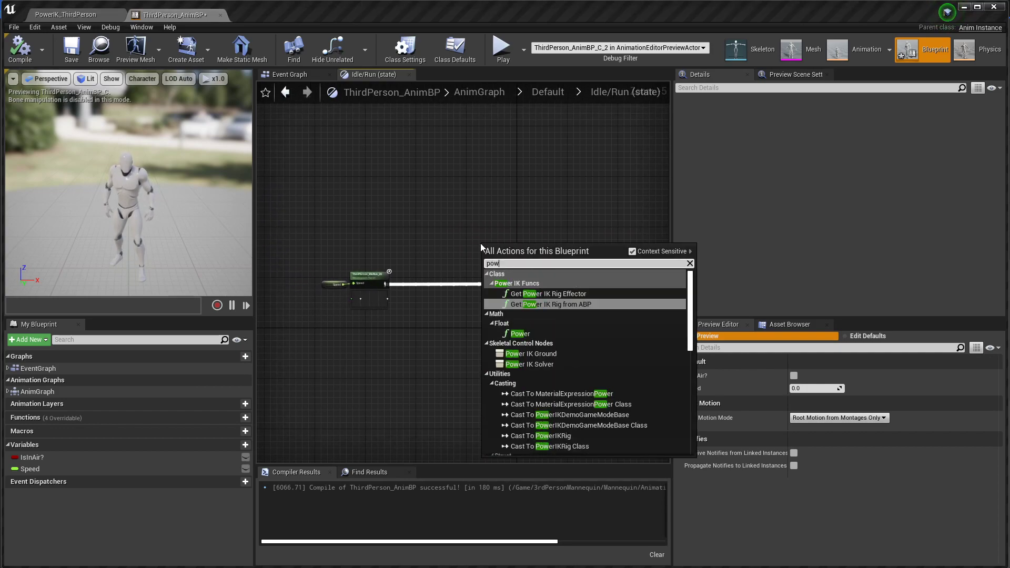
key(Down)
key(Down)
key(Down)
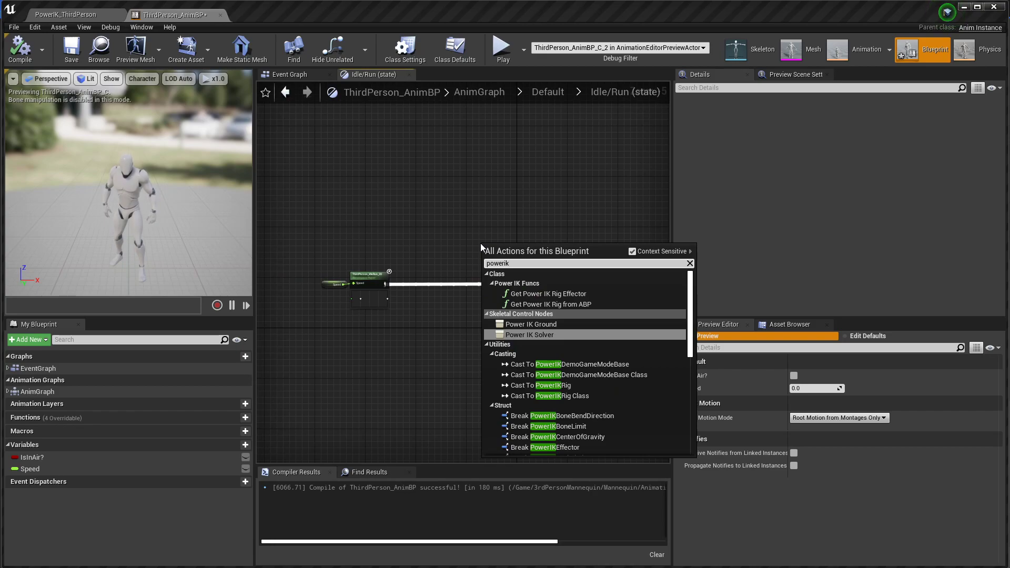
key(Up)
key(Return)
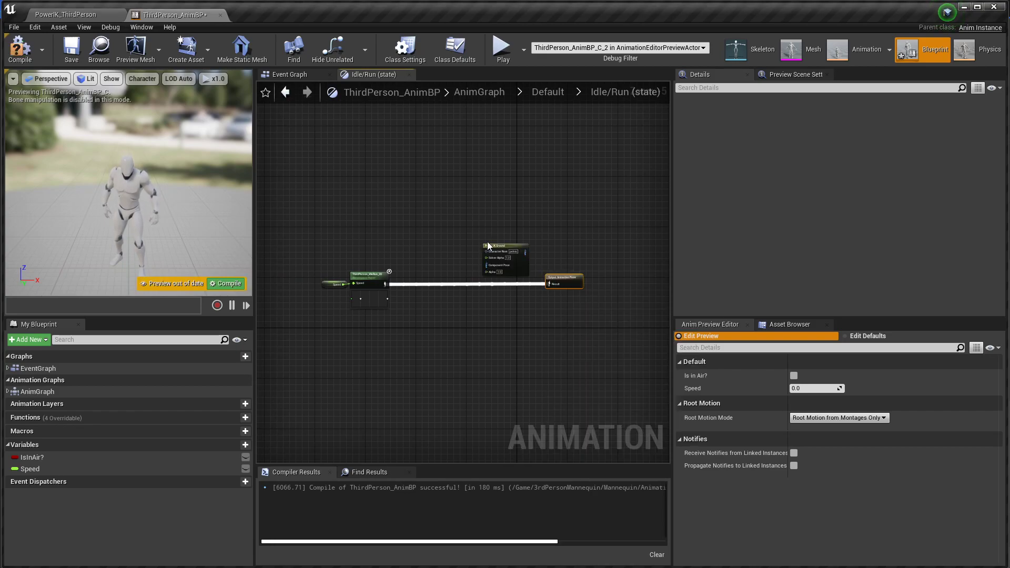
drag(498, 244, 462, 265)
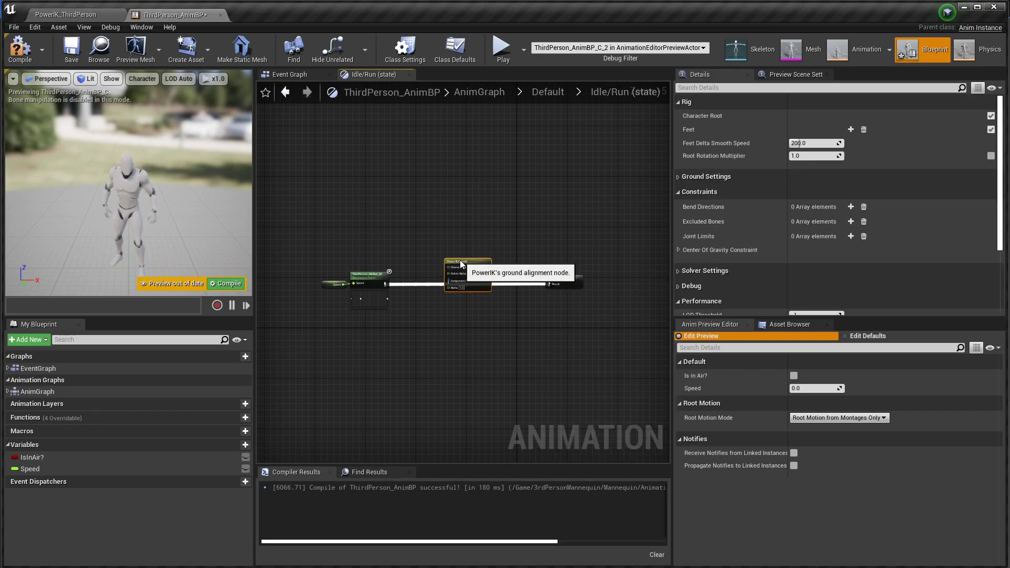
scroll(478, 321, up, 3)
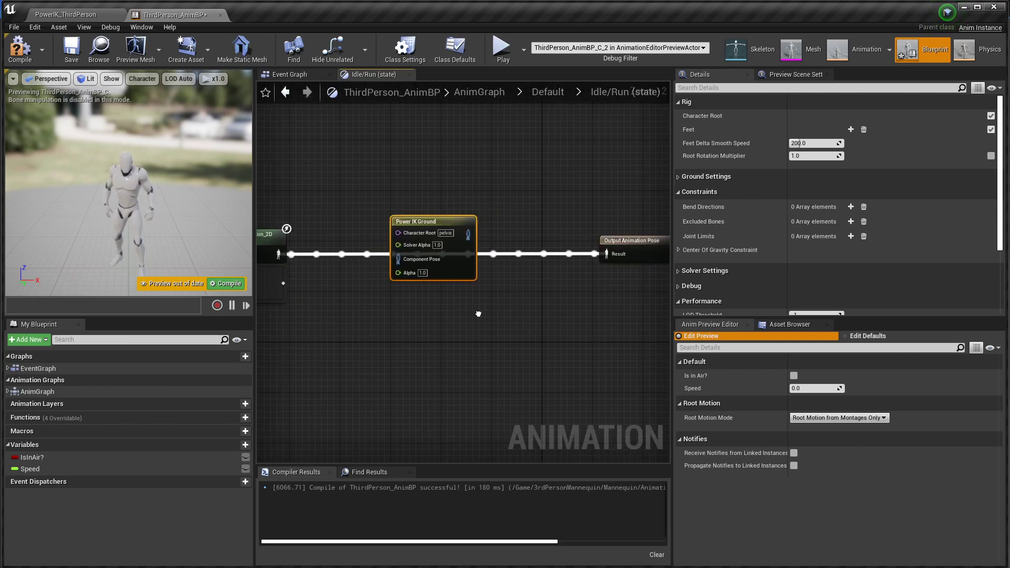
- Wire the blendspace pose through the Power IK Ground node into the output pose, and align the Local To Component conversion node
drag(467, 234, 606, 254)
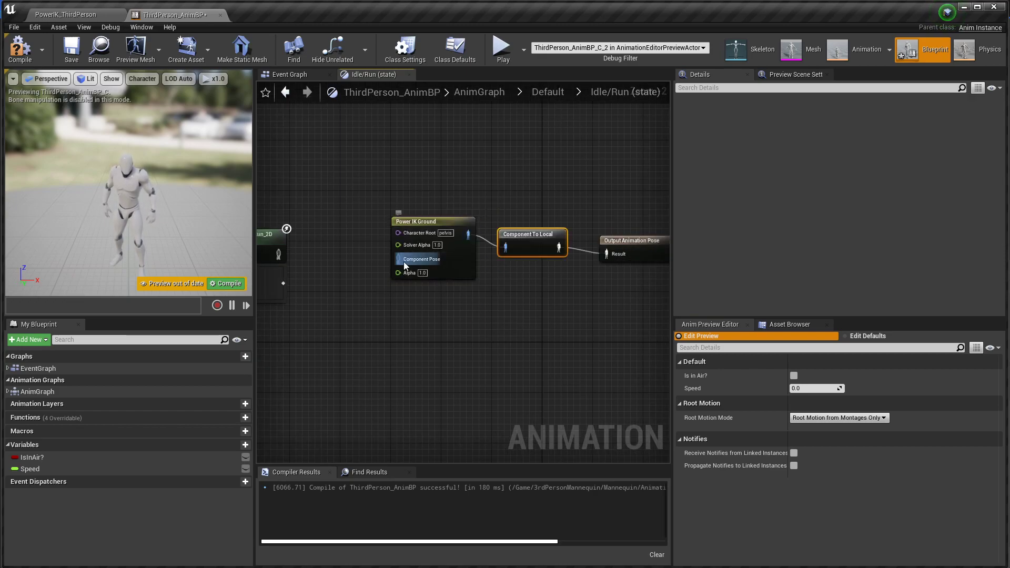
drag(406, 266, 286, 254)
right_drag(474, 347, 511, 346)
drag(360, 244, 365, 257)
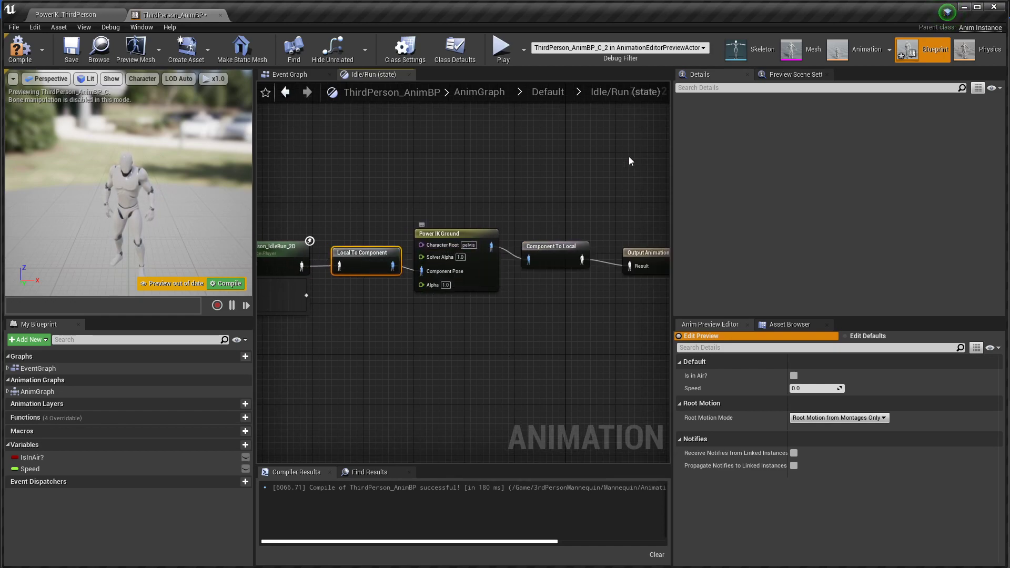
- Open the mannequin's skeleton and test-move and rotate the pelvis bone to see how it drives the body
click(749, 50)
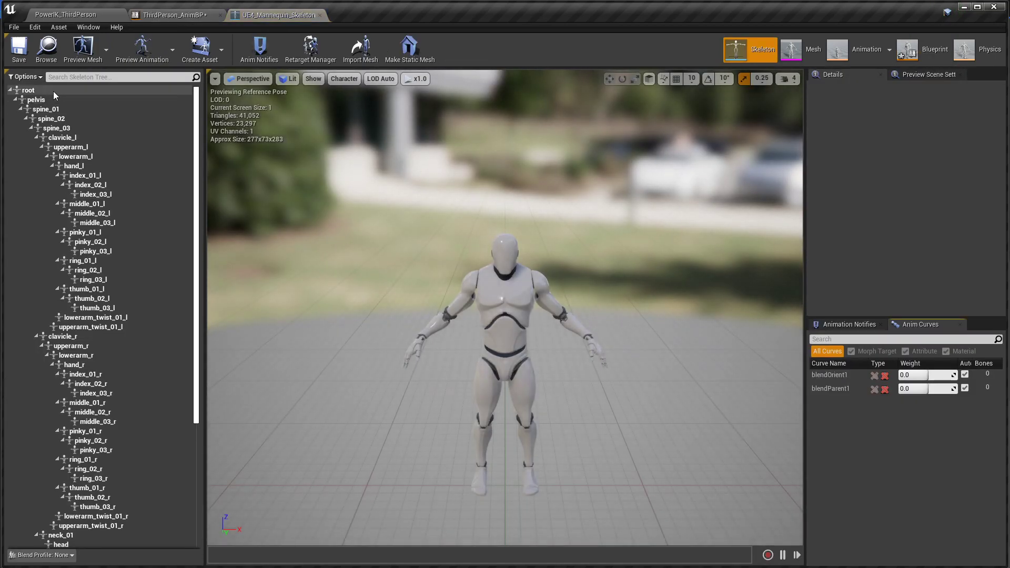
click(35, 100)
mouse_move(549, 332)
mouse_down()
mouse_move(488, 231)
mouse_move(600, 416)
mouse_move(530, 302)
mouse_move(547, 358)
mouse_move(537, 369)
mouse_move(463, 340)
mouse_move(473, 292)
mouse_move(513, 294)
mouse_move(556, 342)
mouse_up()
key(w)
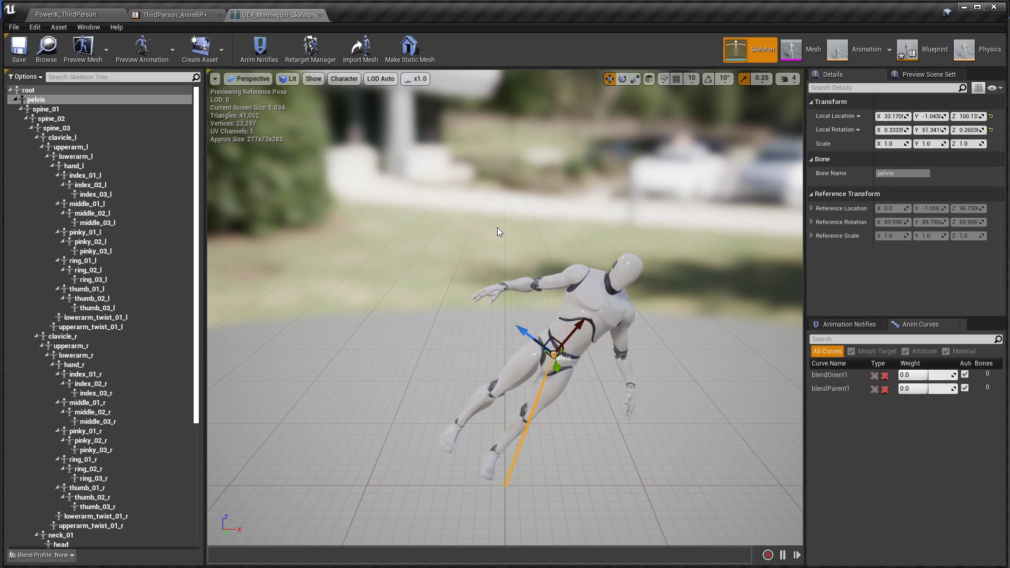
- Give the Power IK Ground node two Feet elements, with Feet no longer exposed as a pin, and expand the first element
click(174, 15)
click(489, 277)
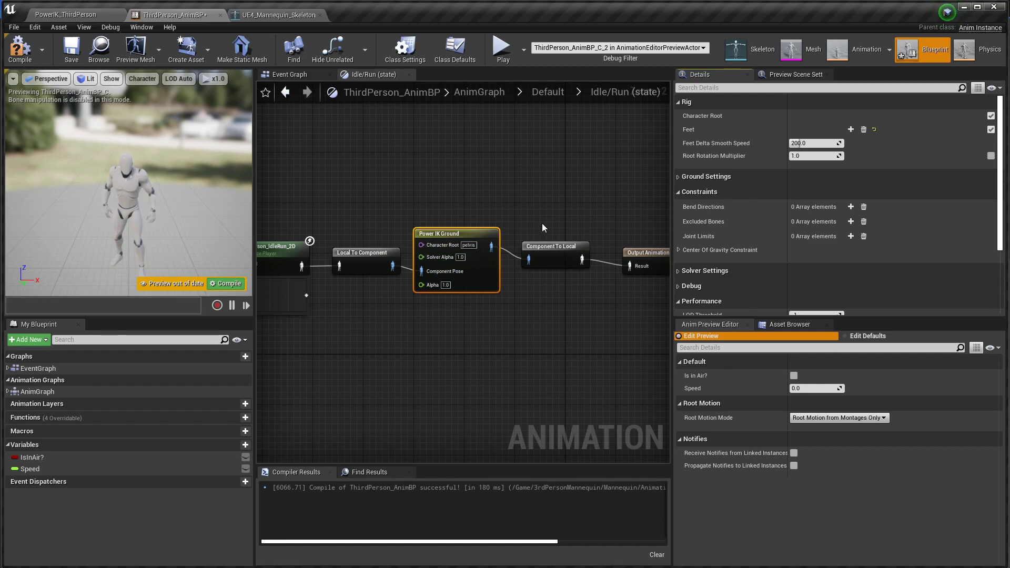
click(991, 129)
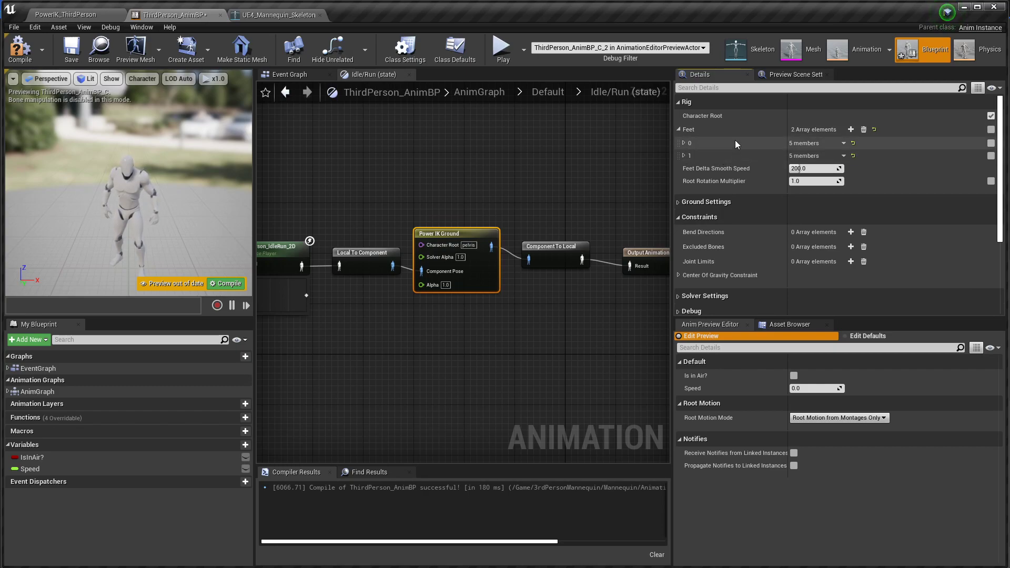
click(685, 143)
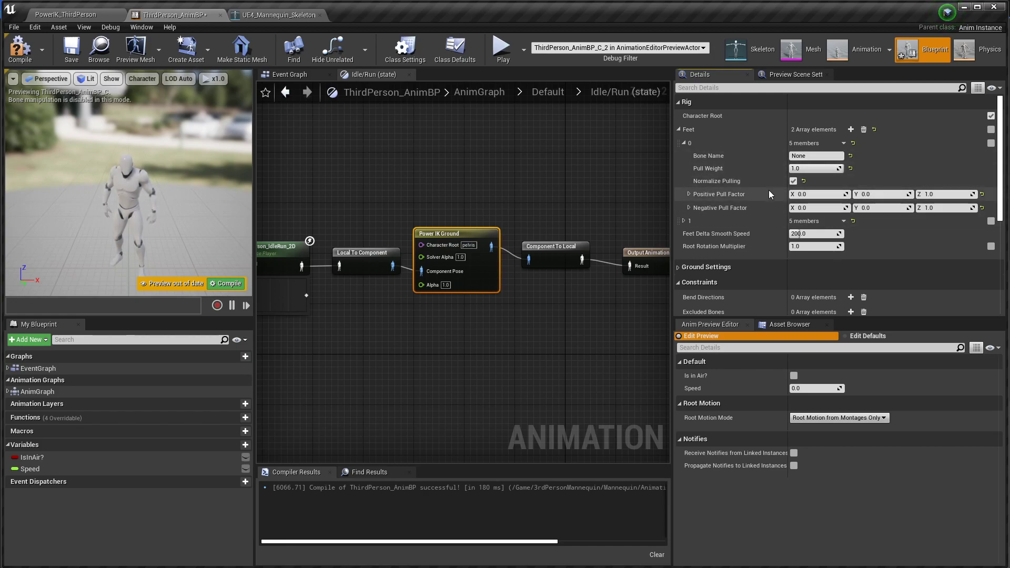
- Find the foot bones in the mannequin's skeleton tree and copy the name of the foot_l bone
click(818, 155)
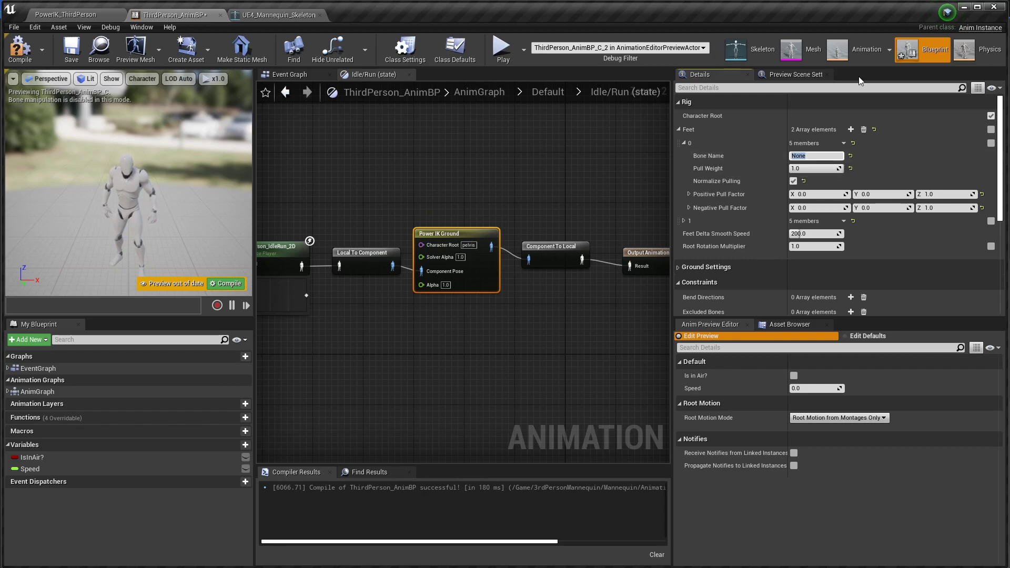
click(746, 53)
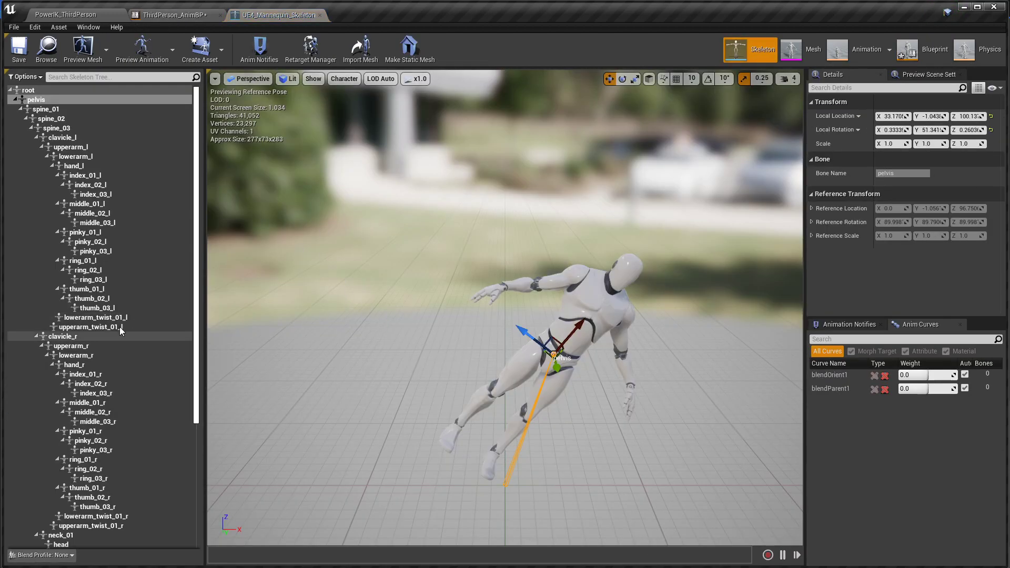
drag(195, 295, 186, 420)
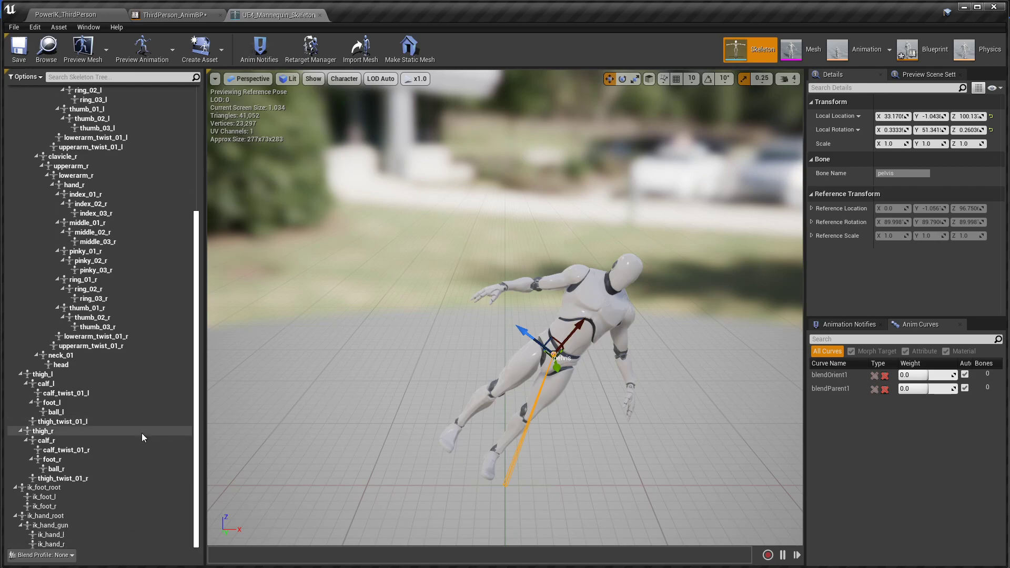
click(64, 460)
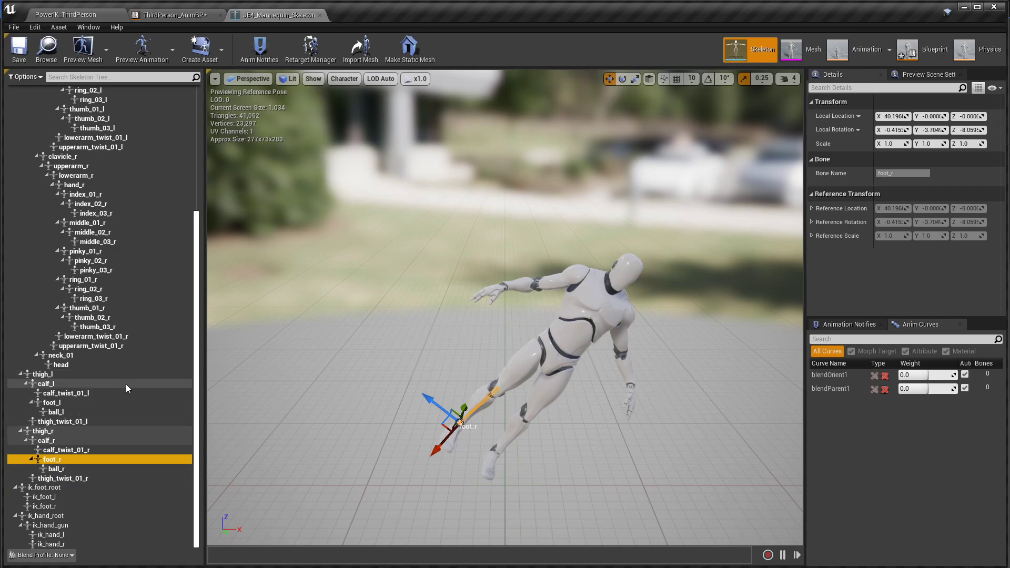
click(118, 403)
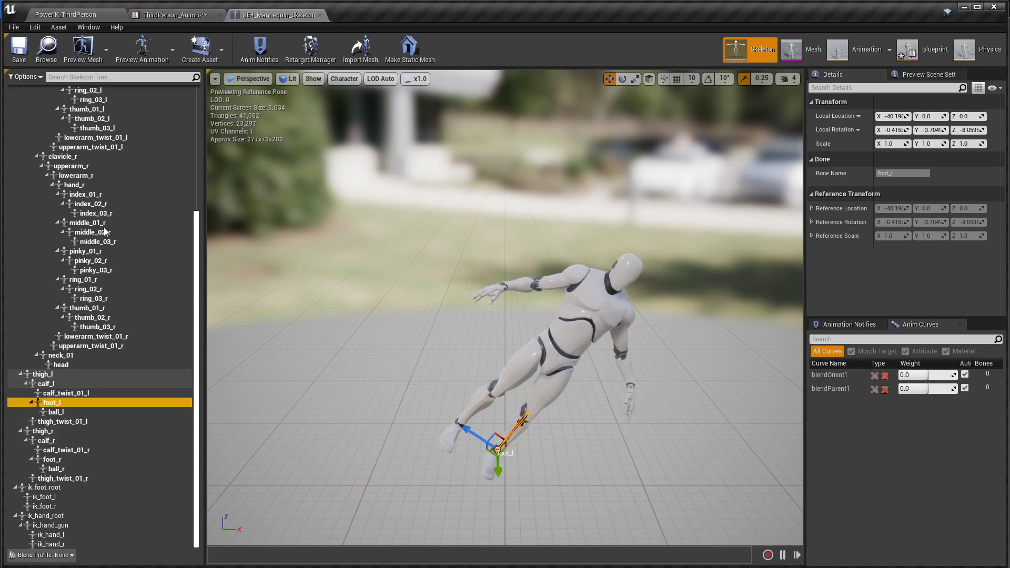
right_click(60, 403)
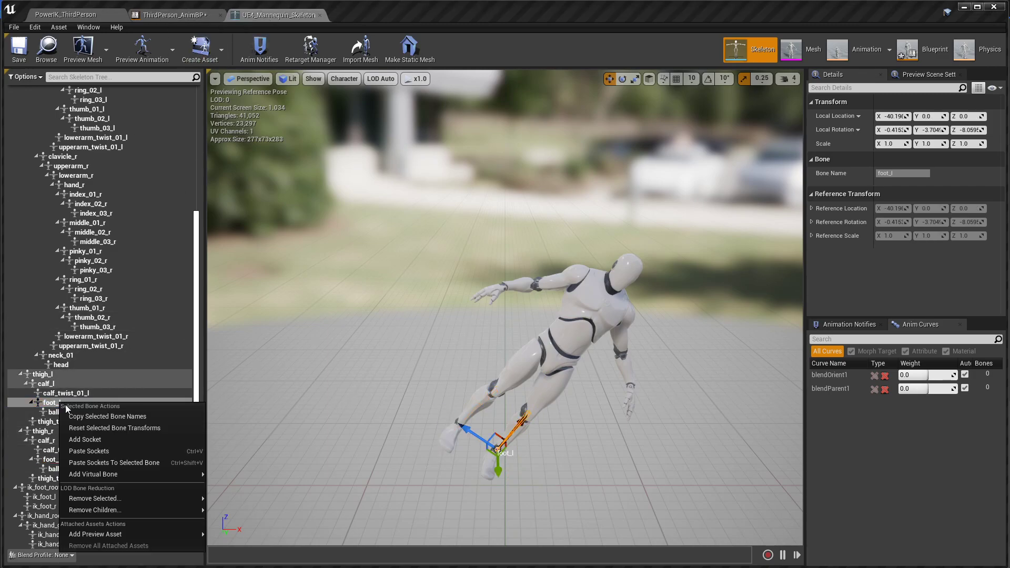
click(103, 417)
- Set the Bone Name of the Power IK Ground node's first Feet element to foot_l in ThirdPerson_AnimBP
click(205, 15)
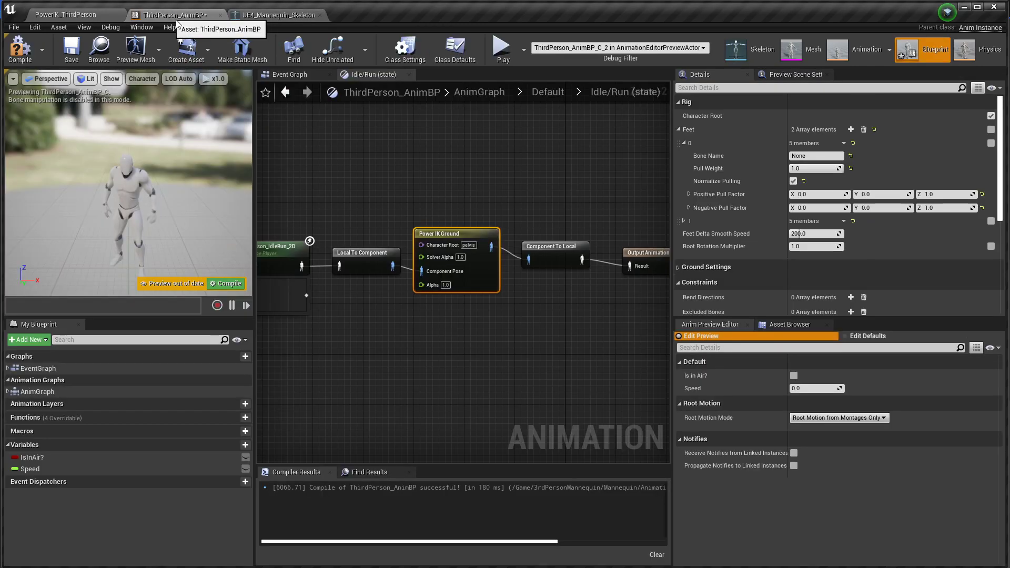
right_click(809, 157)
click(836, 209)
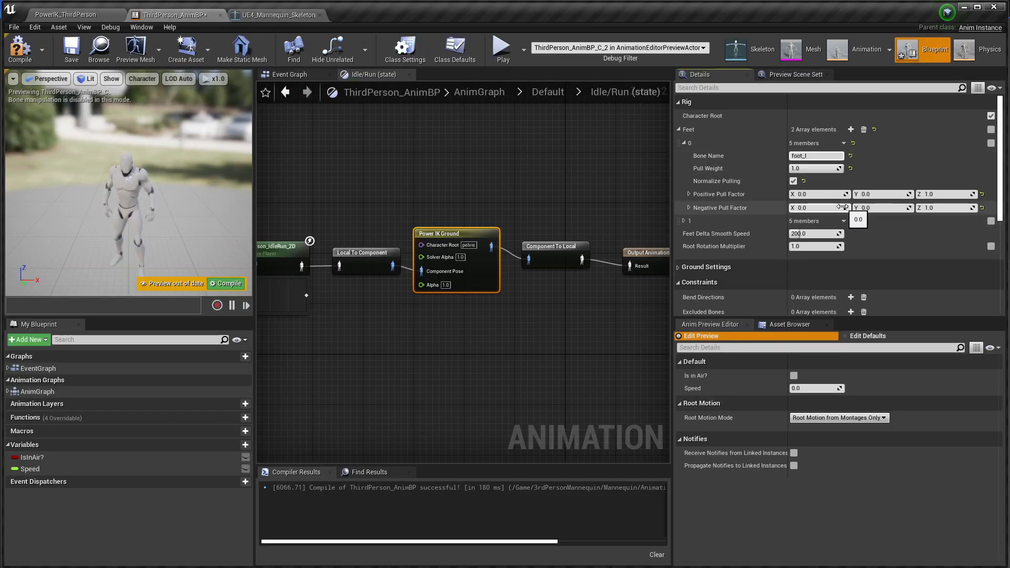
- Set the Bone Name of the Power IK Ground node's second Feet element to foot_r and compile the animation blueprint
click(685, 221)
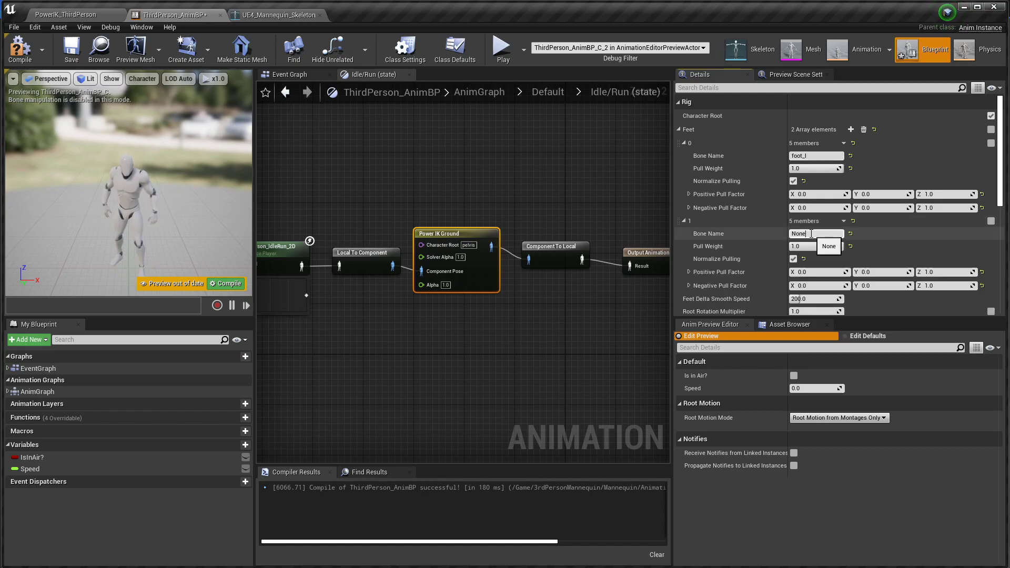
click(810, 234)
text(foot_r)
key(Return)
click(222, 283)
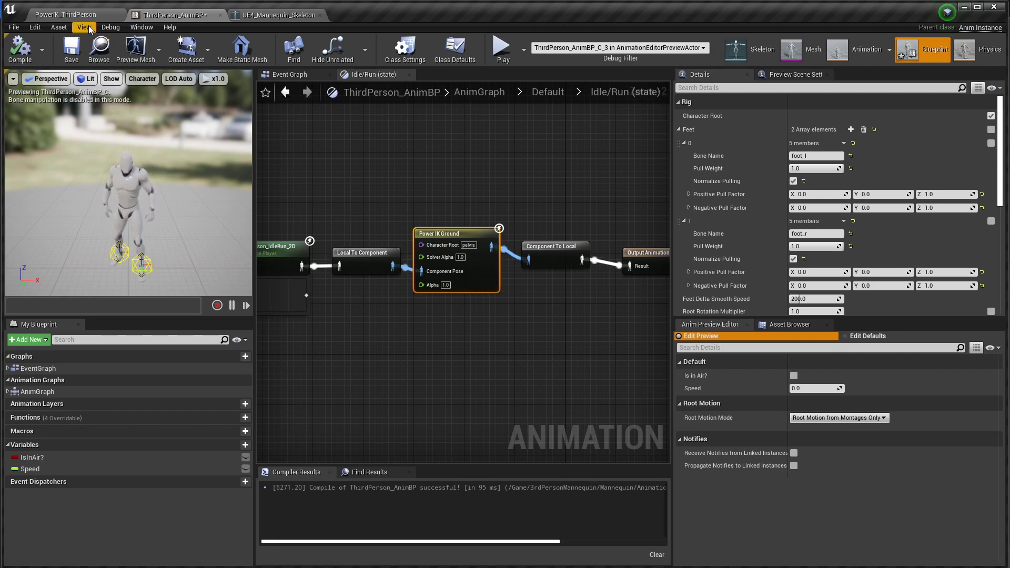
click(66, 14)
click(114, 391)
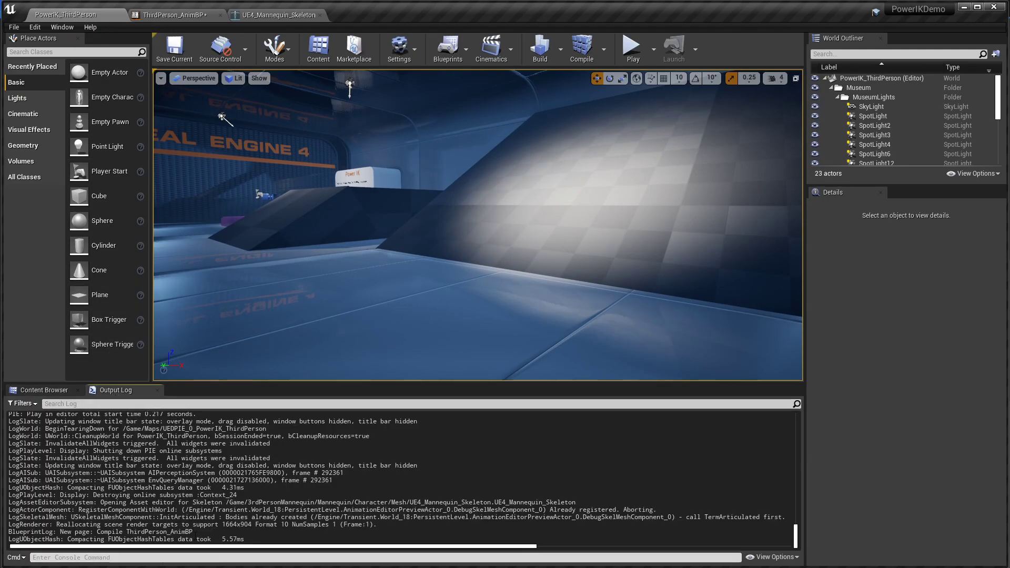
click(173, 15)
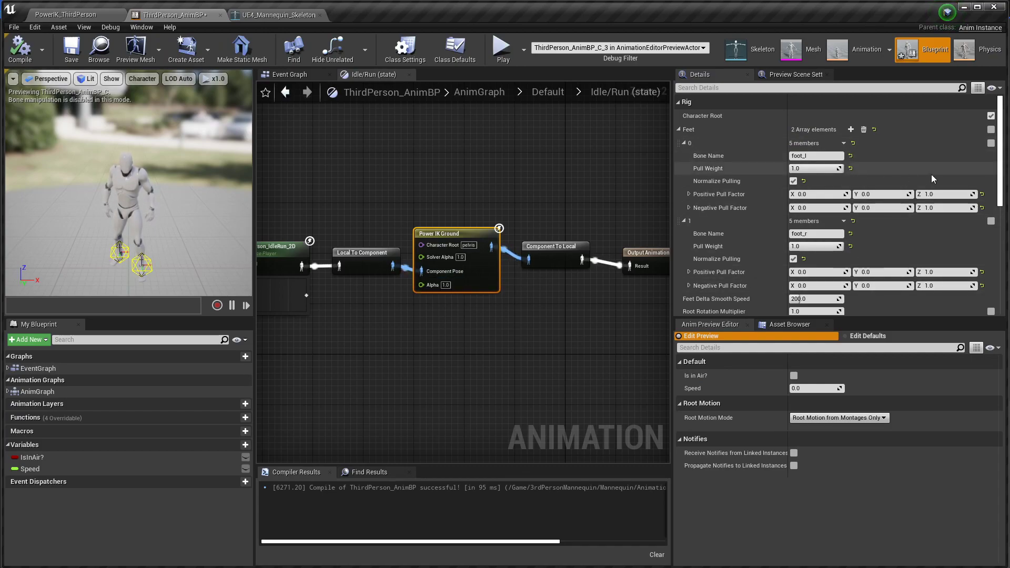
scroll(1005, 198, down, 4)
drag(1005, 198, 1001, 162)
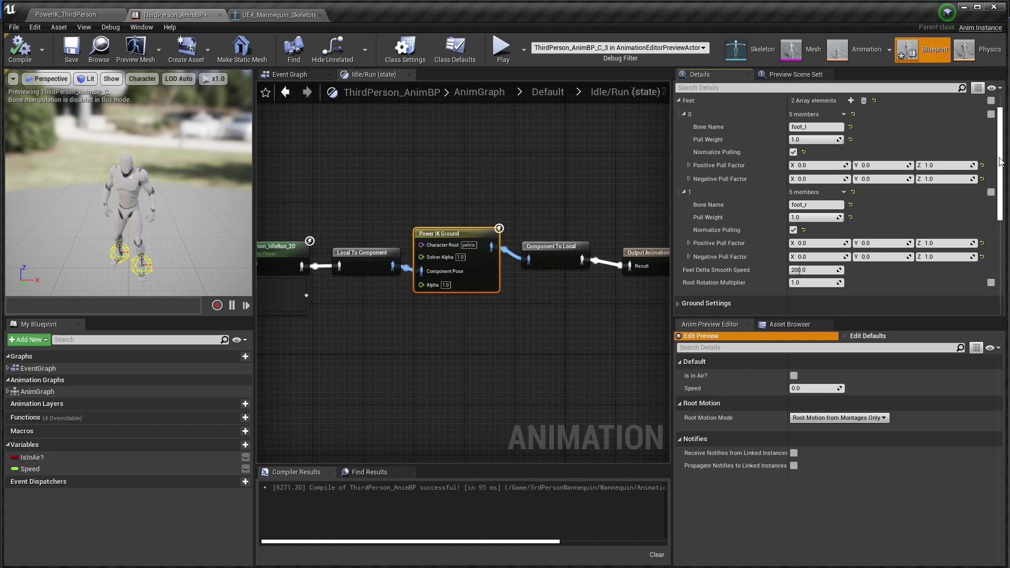
- Briefly play-test the PowerIK_ThirdPerson level with both foot bones assigned, and stop the session
click(63, 15)
click(633, 46)
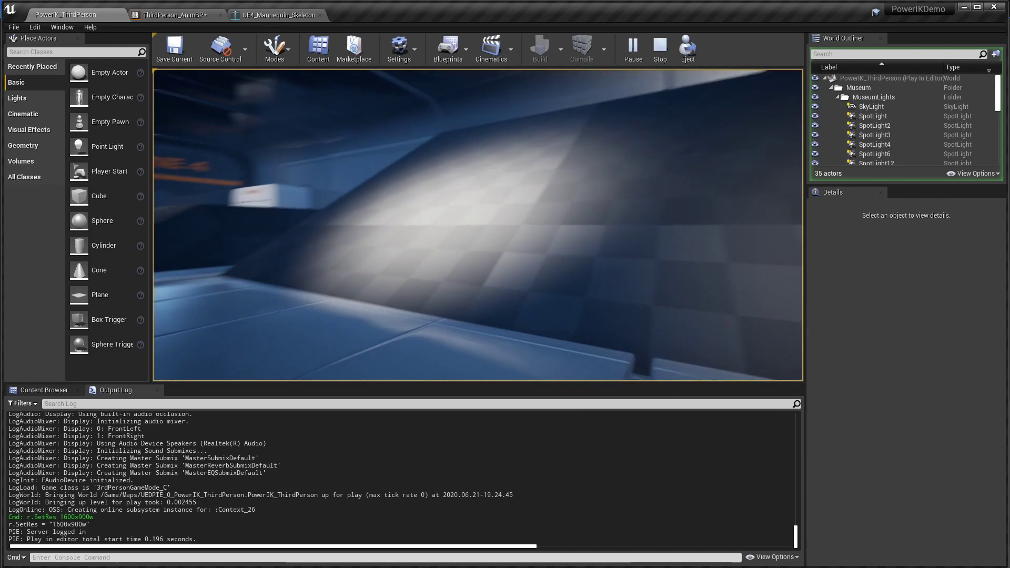
key(super)
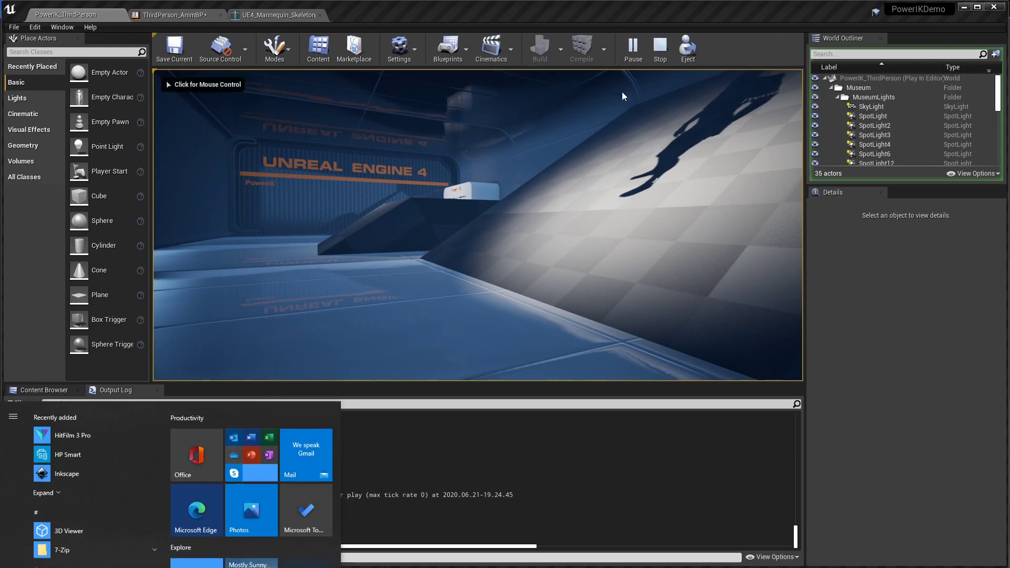
click(659, 50)
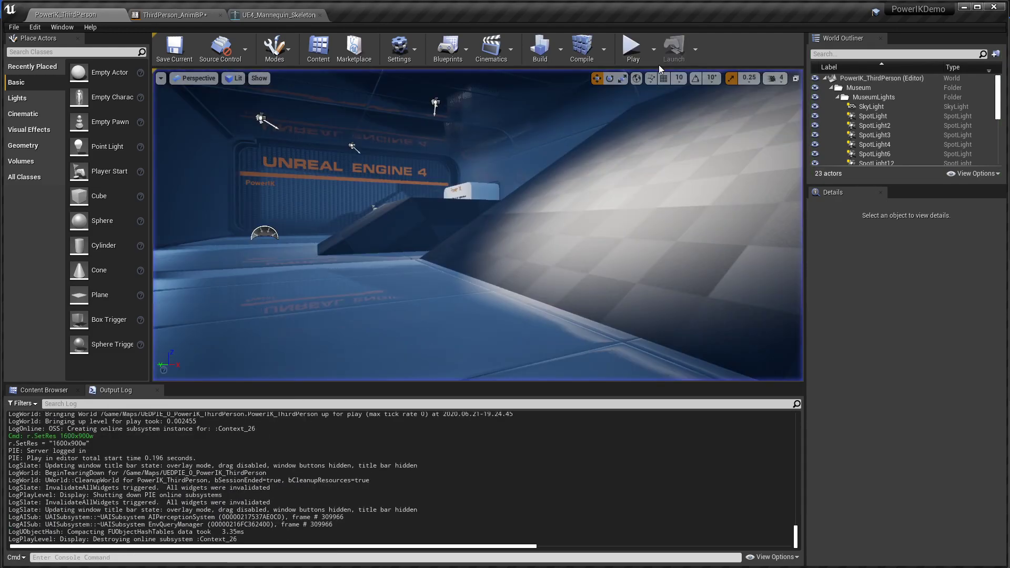
- Set the Power IK Ground node's Ground Collision channel to IKTrace in ThirdPerson_AnimBP and compile
click(167, 16)
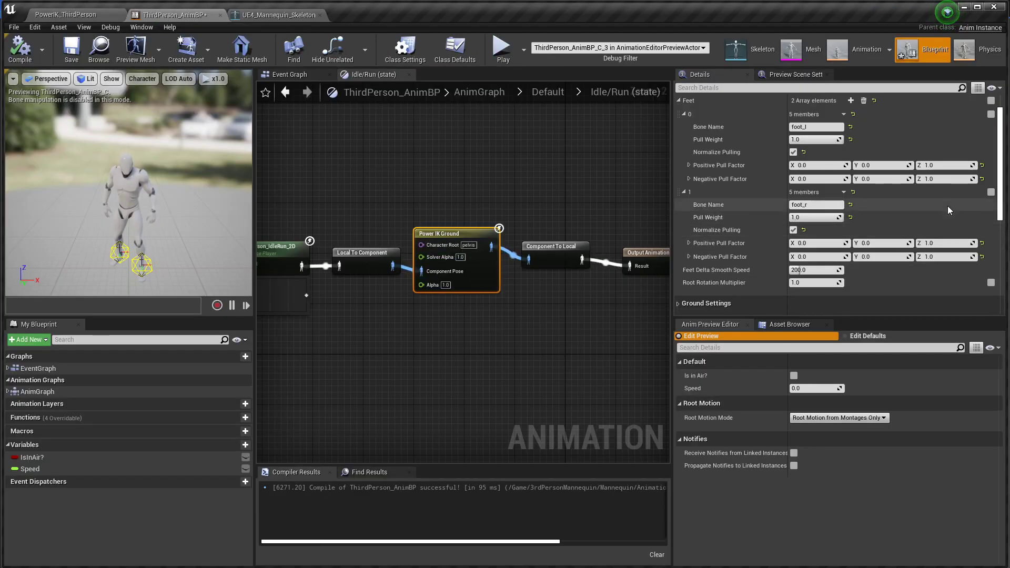
scroll(975, 140, up, 2)
click(680, 128)
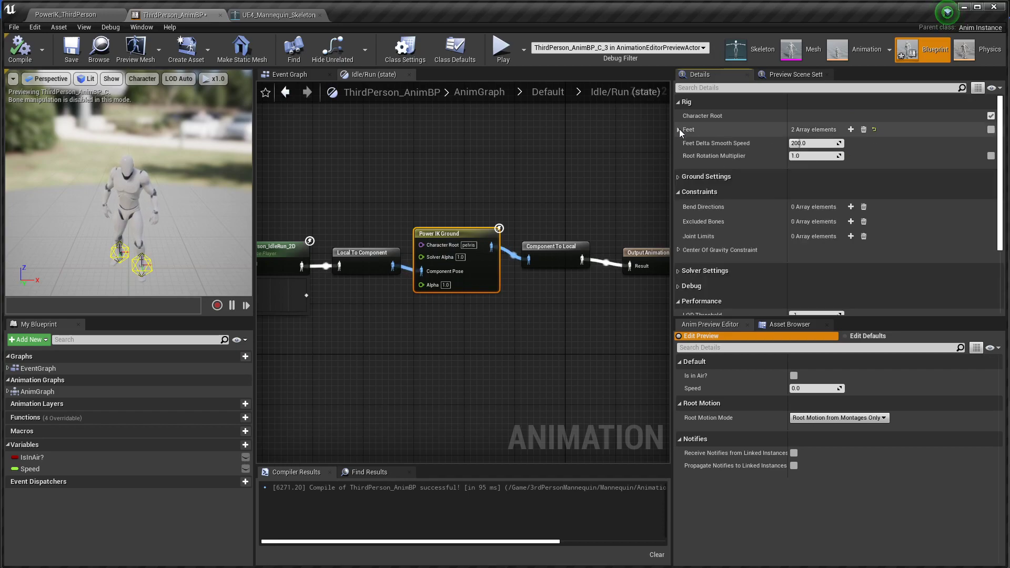
click(678, 176)
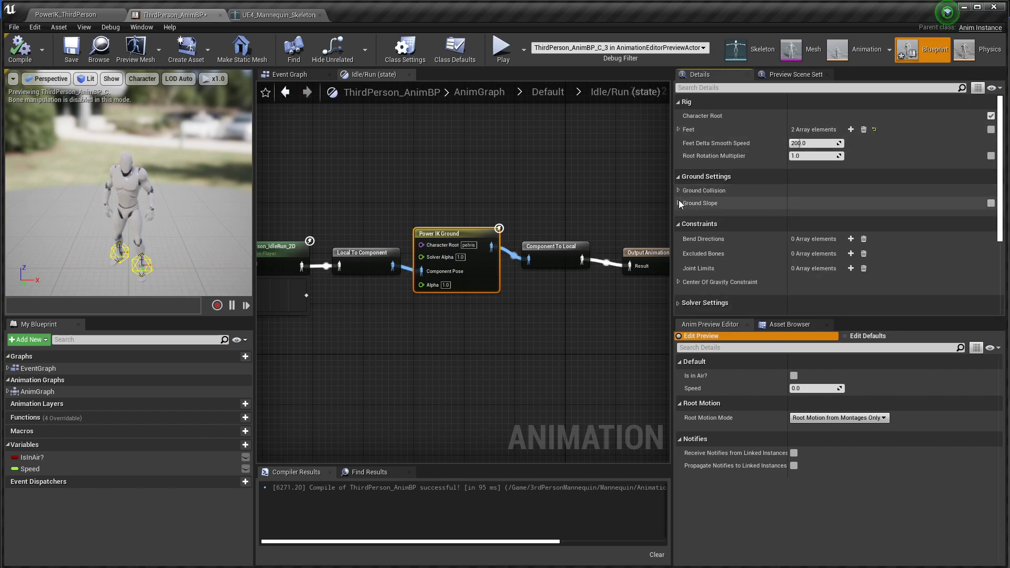
click(678, 190)
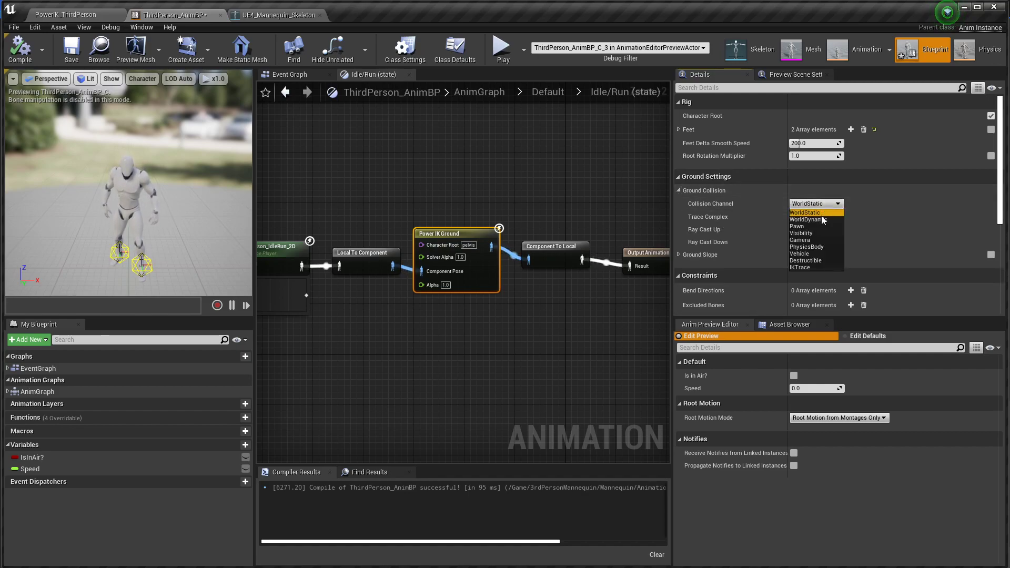
click(802, 267)
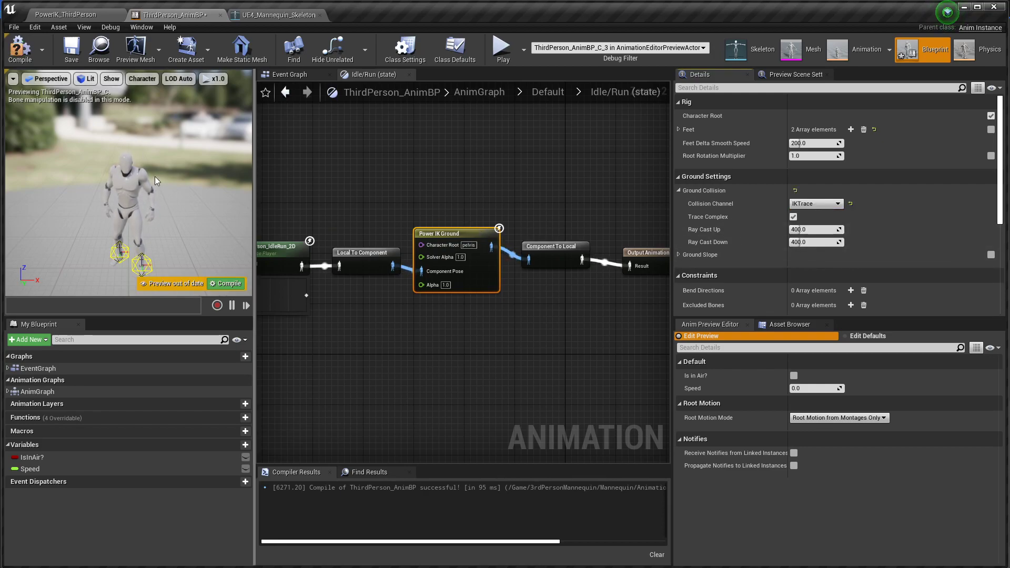
click(226, 283)
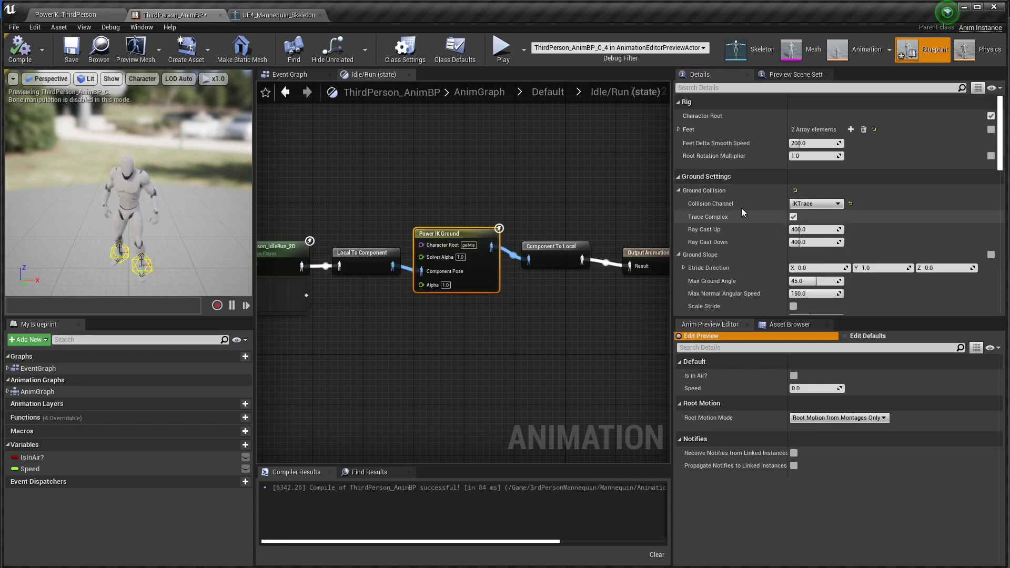
- Examine the IKTrace trace channel's default response in the project's collision settings, leaving it unedited
click(14, 27)
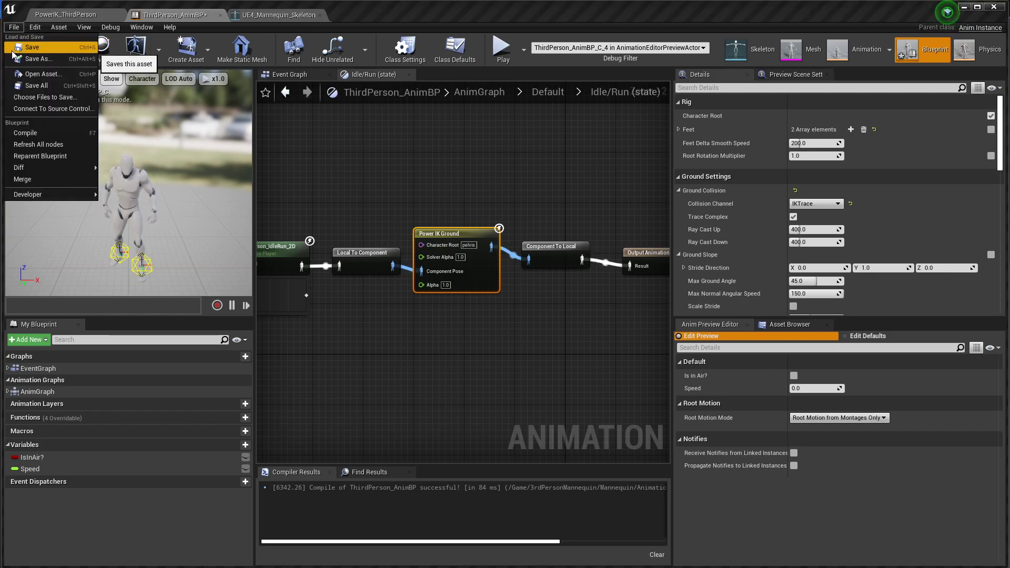
click(52, 16)
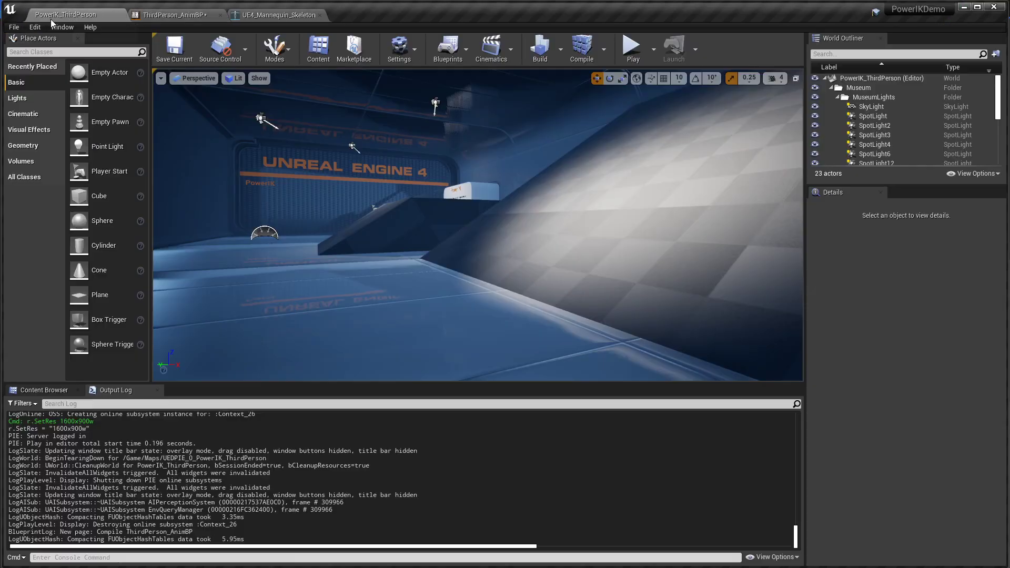
click(14, 30)
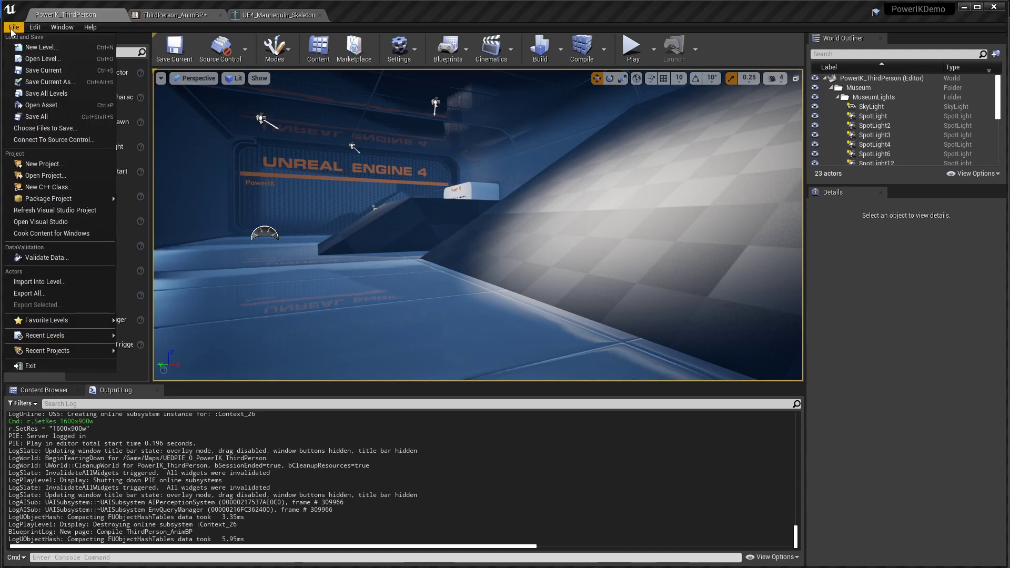
mouse_move(33, 29)
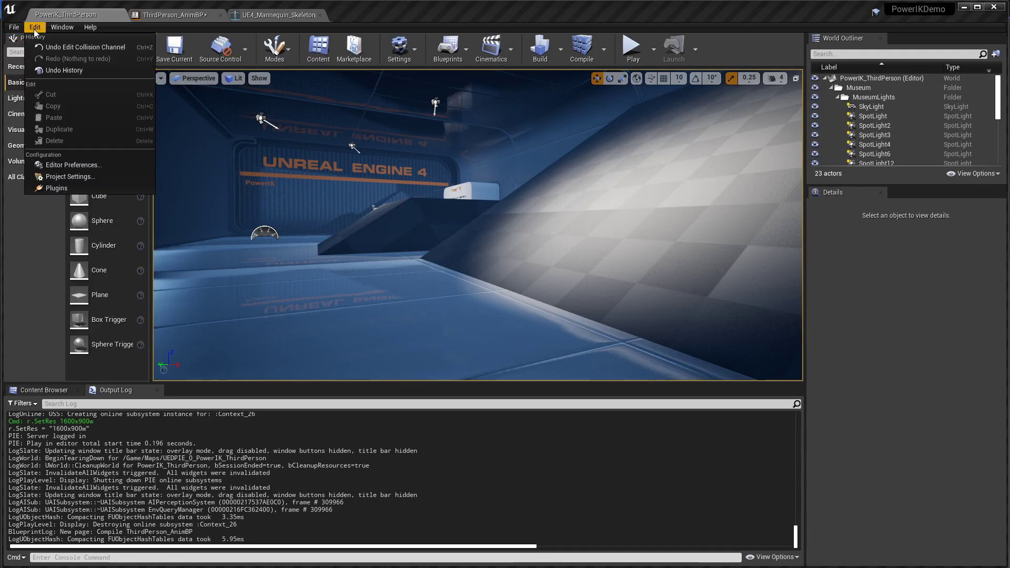
click(61, 177)
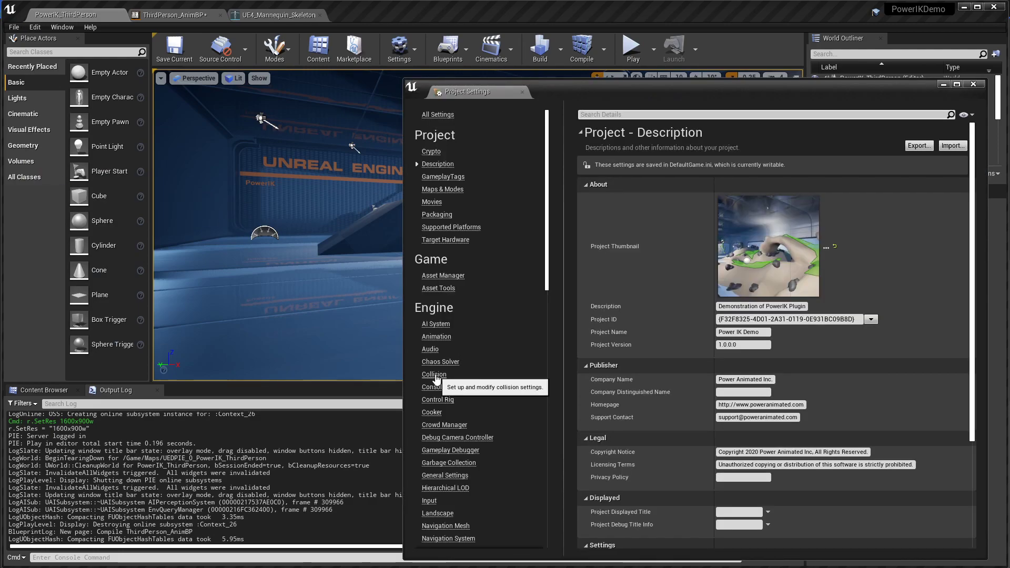
click(435, 375)
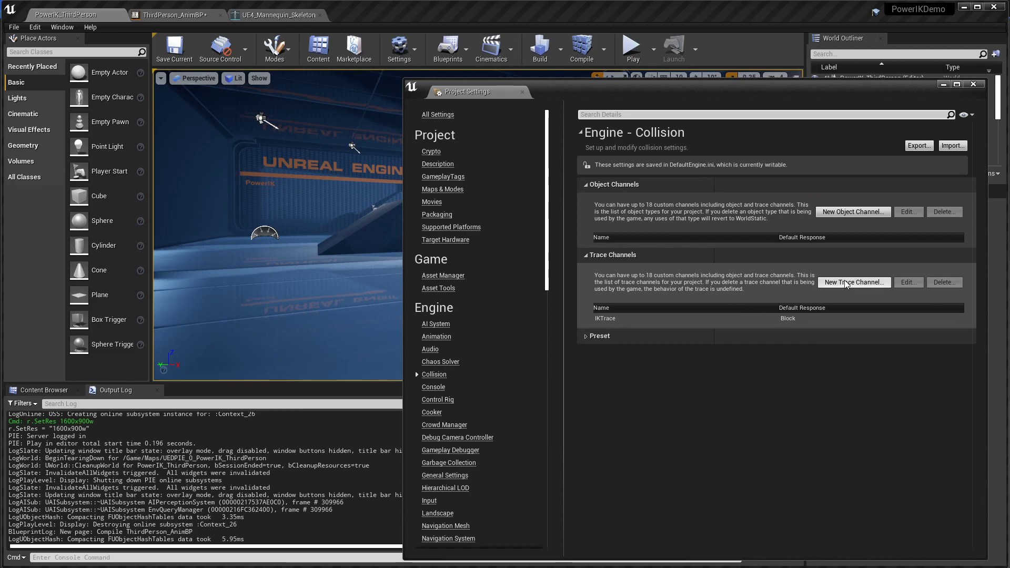
click(638, 318)
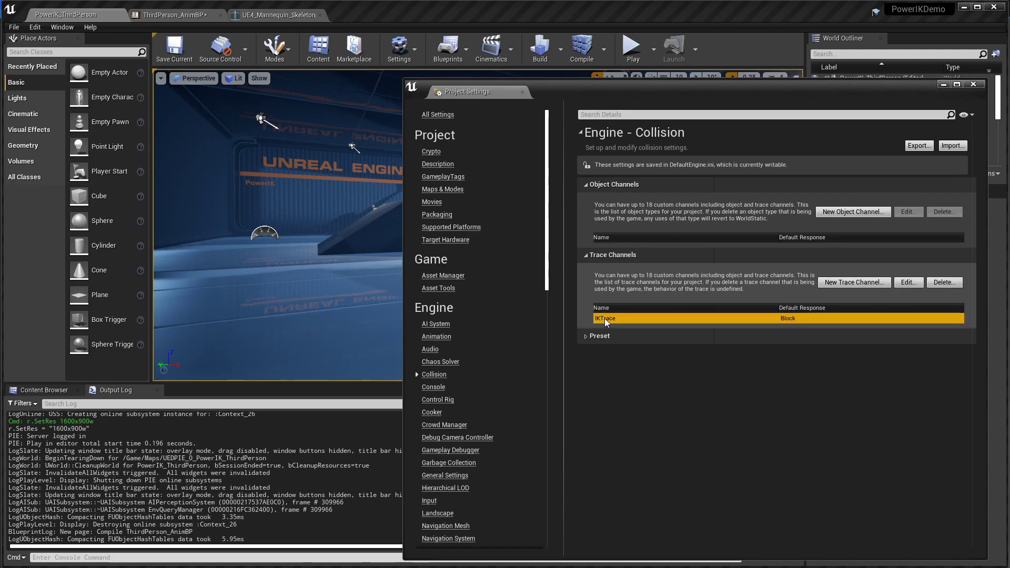
double_click(628, 318)
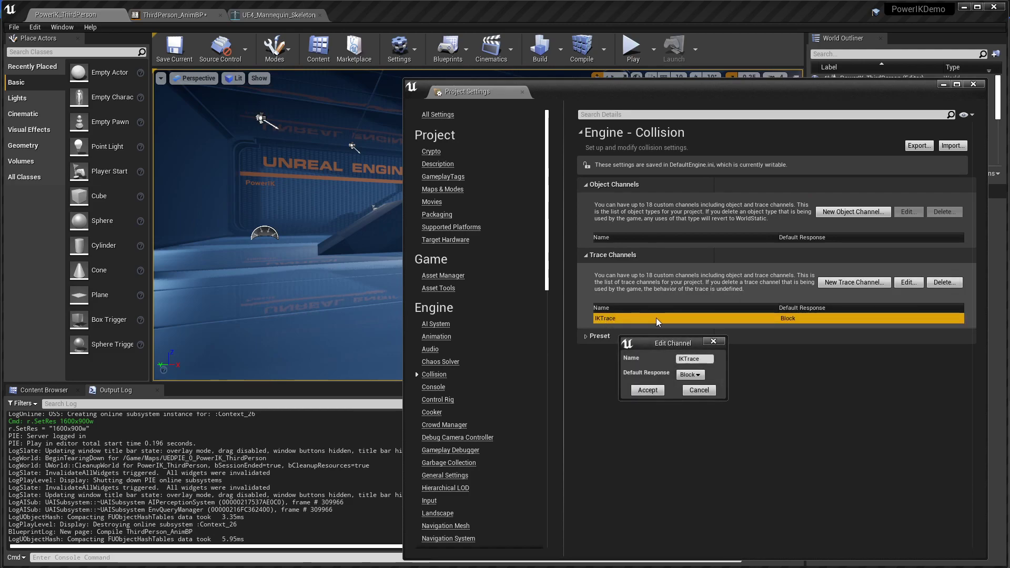
click(690, 387)
- Enlarge the Project Settings window and check how the CharacterMesh collision preset responds to IKTrace
click(587, 337)
drag(633, 90, 502, 58)
drag(855, 527, 929, 550)
click(478, 425)
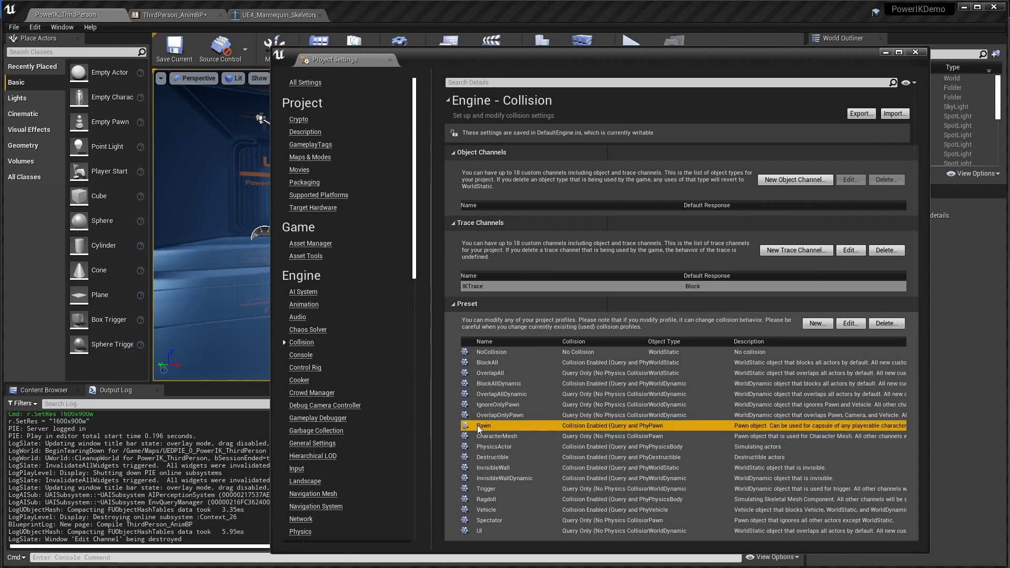
click(486, 436)
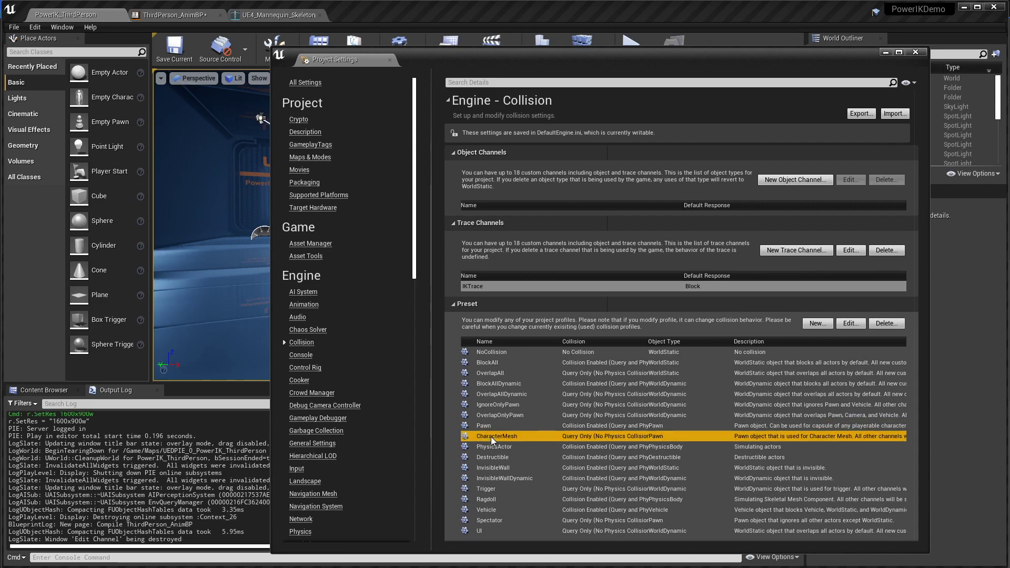
double_click(478, 436)
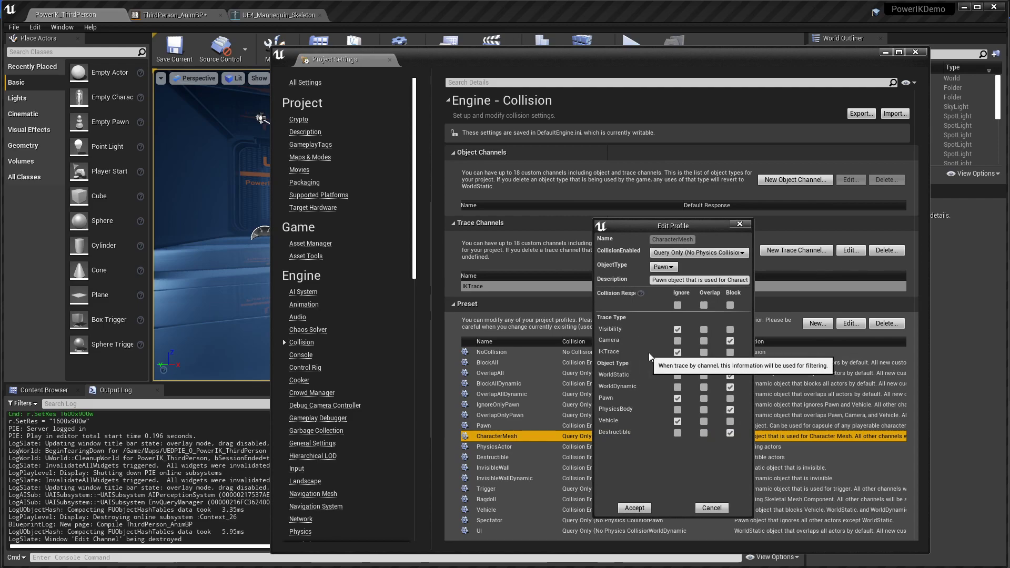
click(713, 508)
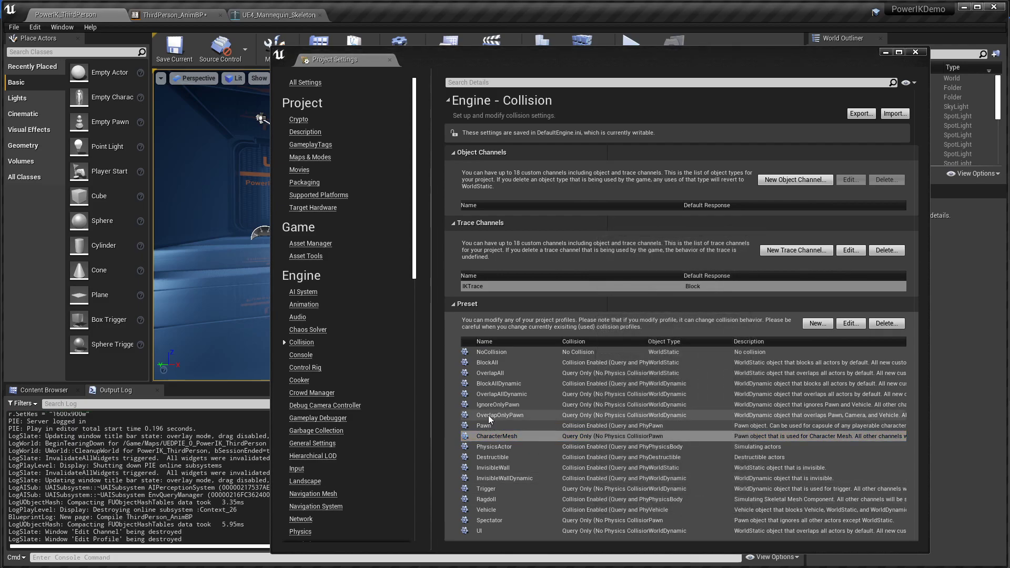
- Check how the Pawn collision preset responds to IKTrace, and close the Project Settings without changes
click(489, 423)
double_click(489, 423)
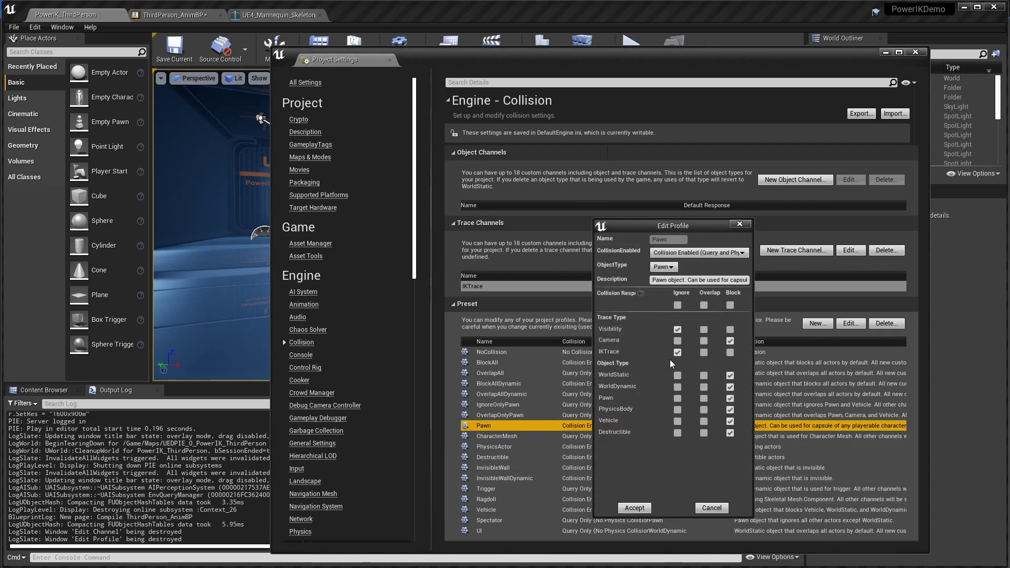
click(712, 508)
click(916, 52)
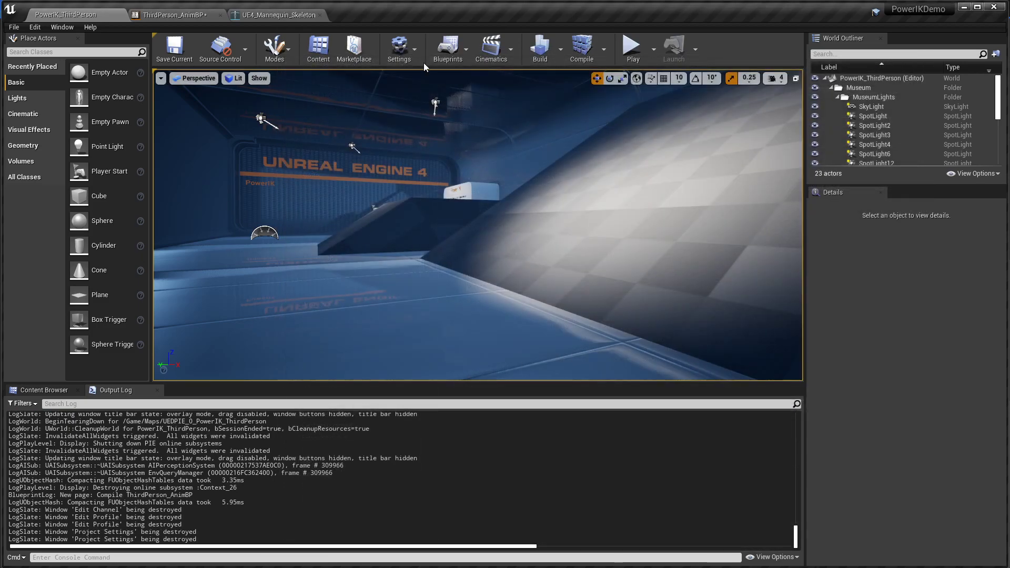
- Save ThirdPerson_AnimBP and return to the PowerIK_ThirdPerson level
click(176, 15)
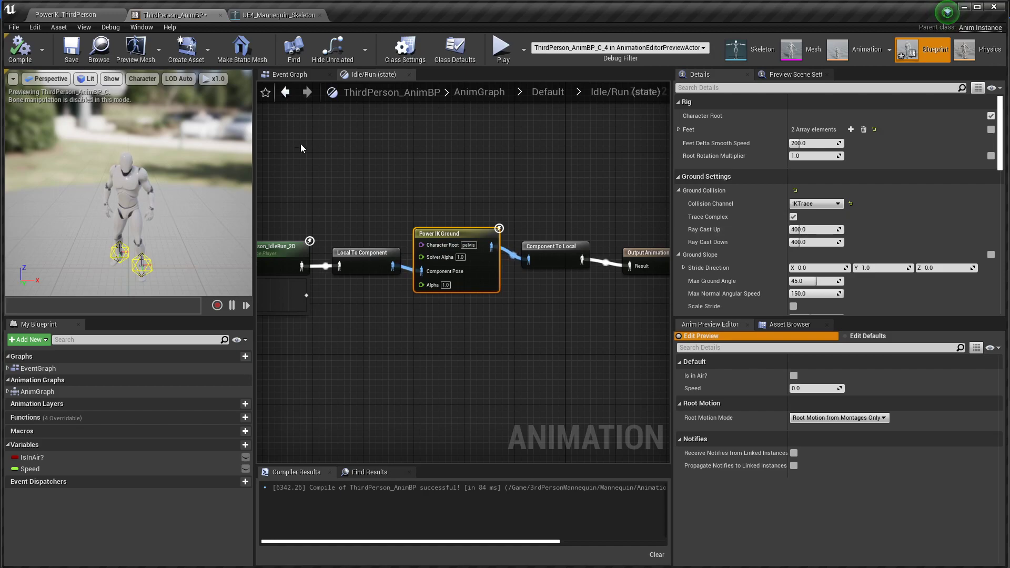
click(71, 47)
click(70, 16)
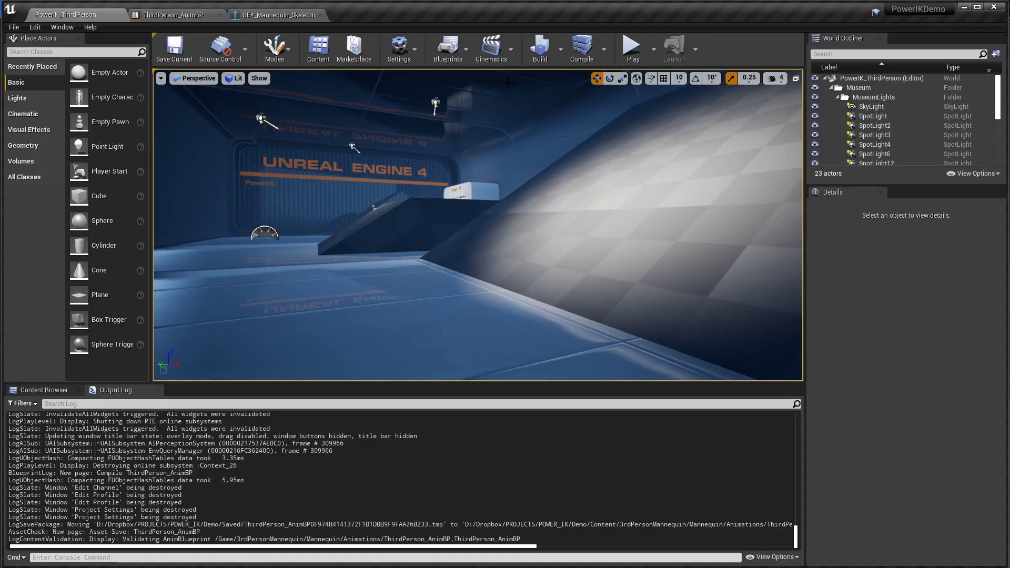
- Play-test the level, running the character over the floor and ramps to check the foot placement, and stop the session
click(633, 46)
key(w)
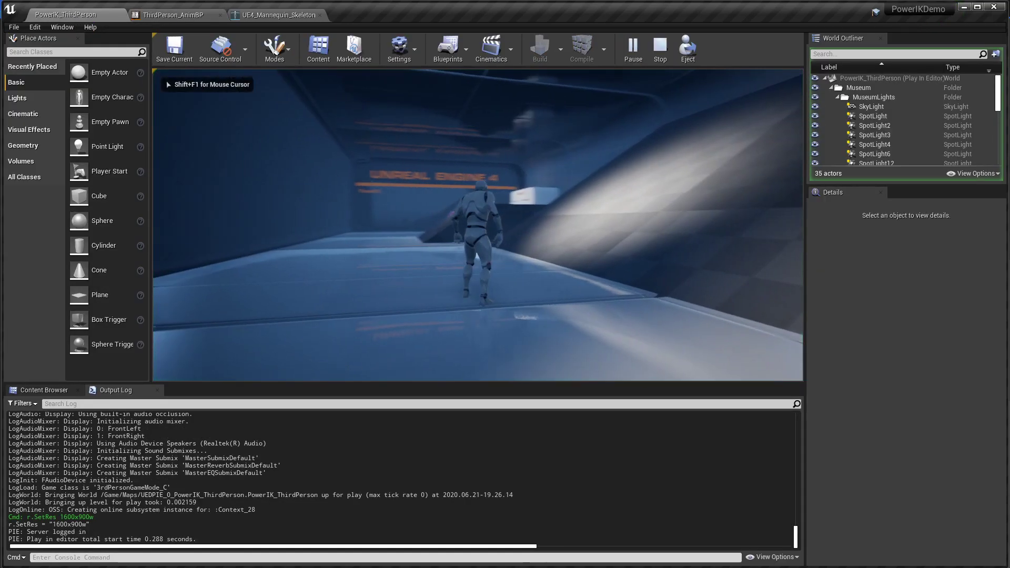
key(w)
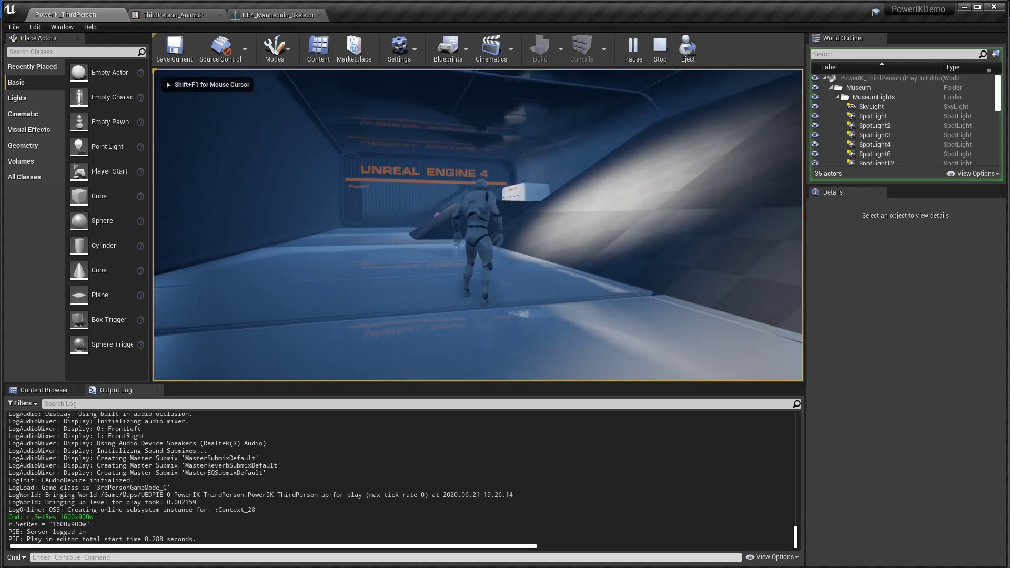
key(w)
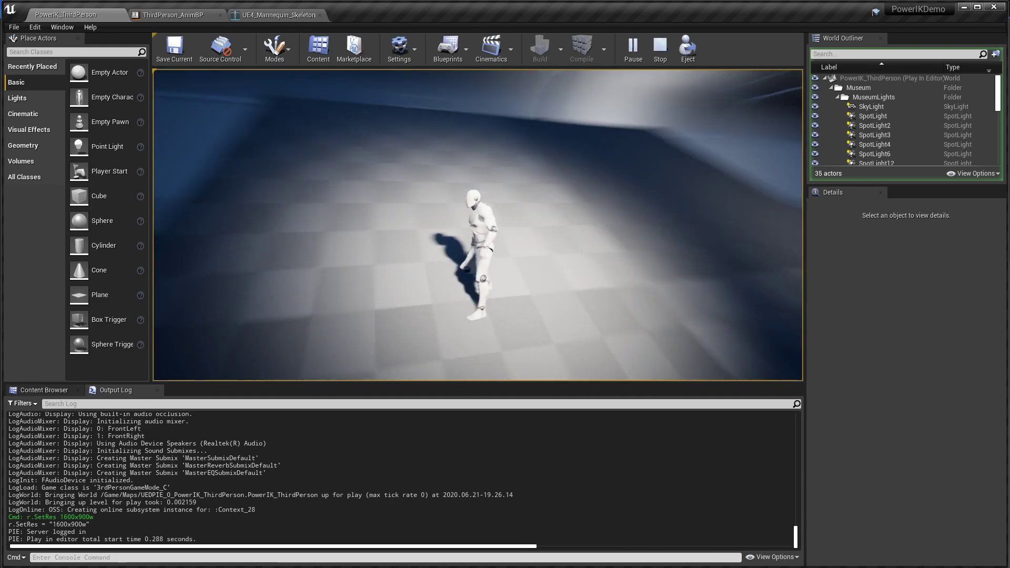
key(w)
key(w)
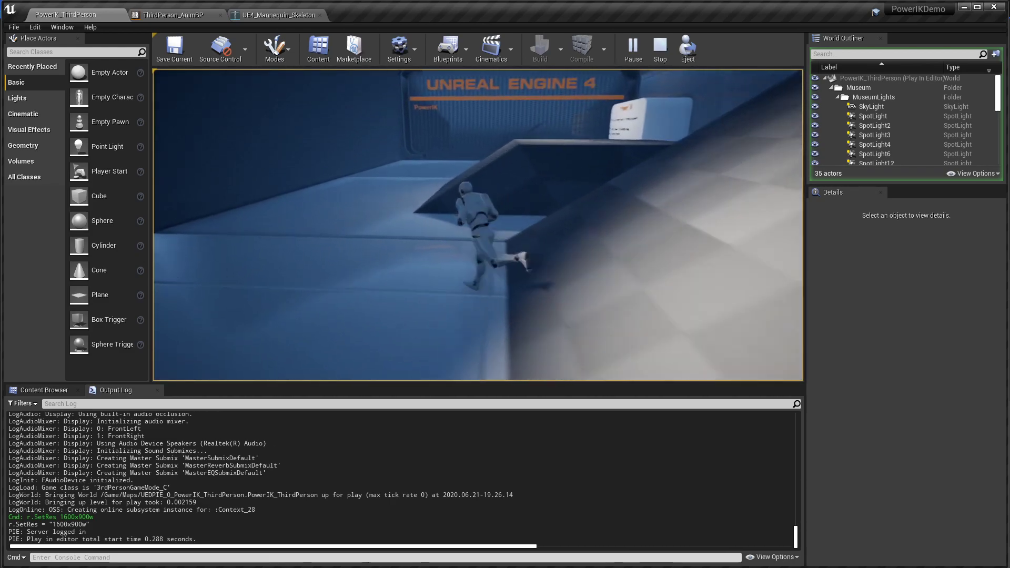
key(w)
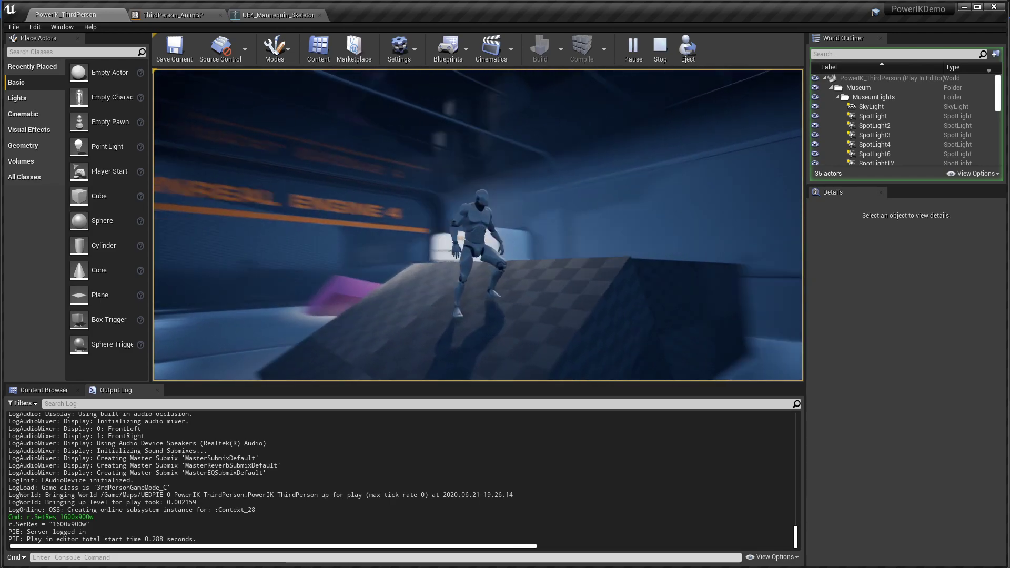
key(w)
key(w)
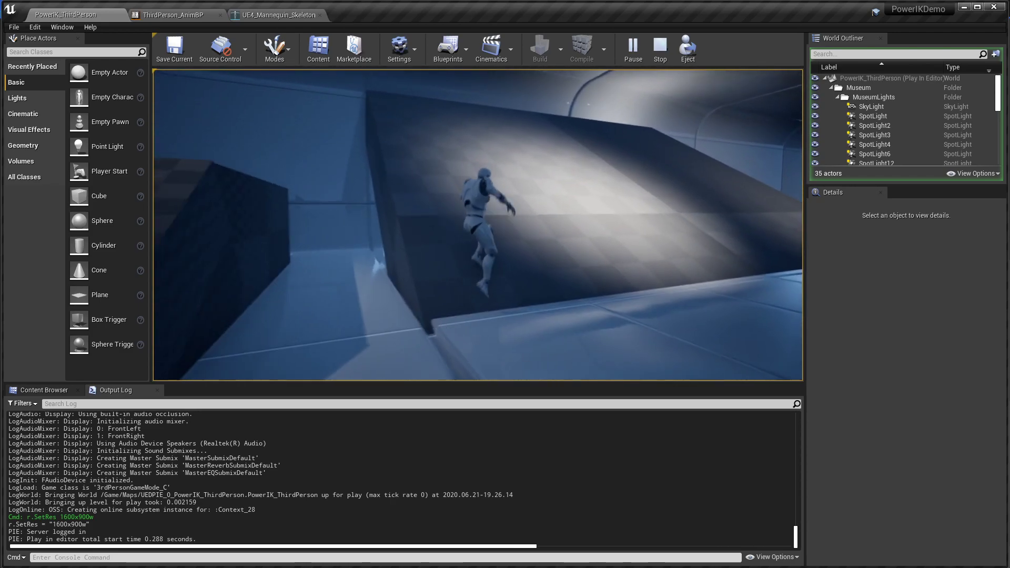
key(w)
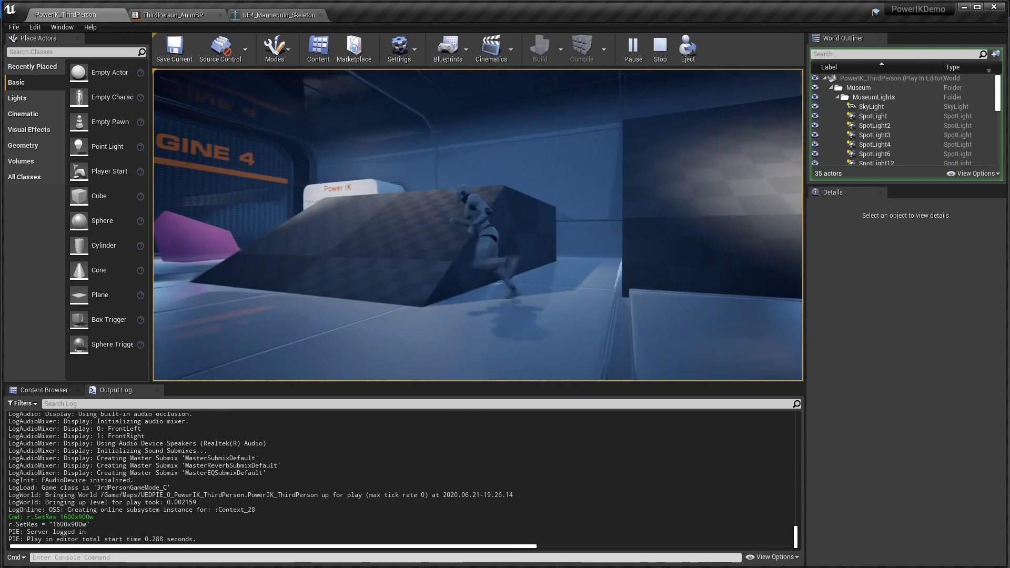
key(w)
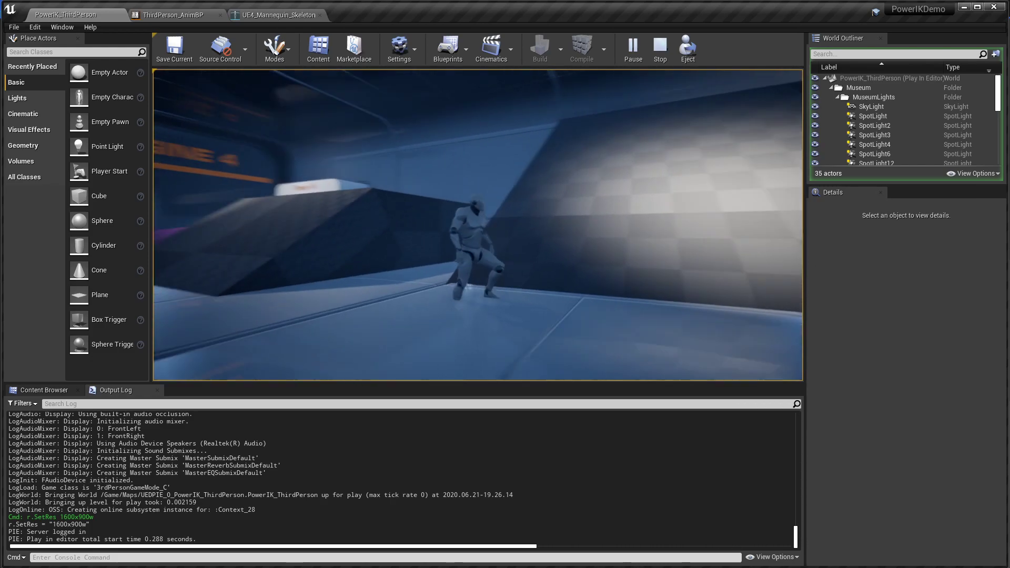
key(w)
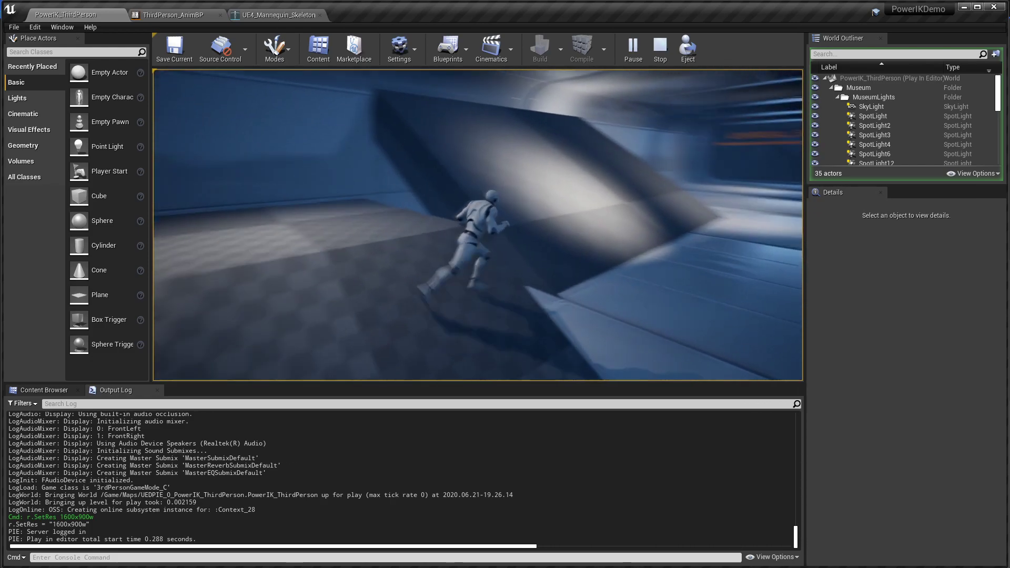
key(s)
key(s)
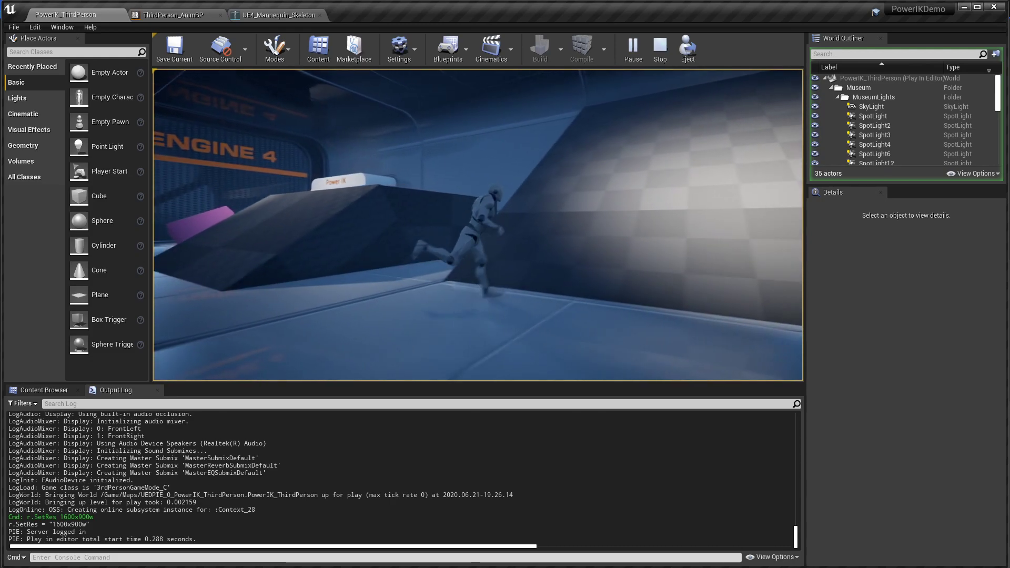
key(w)
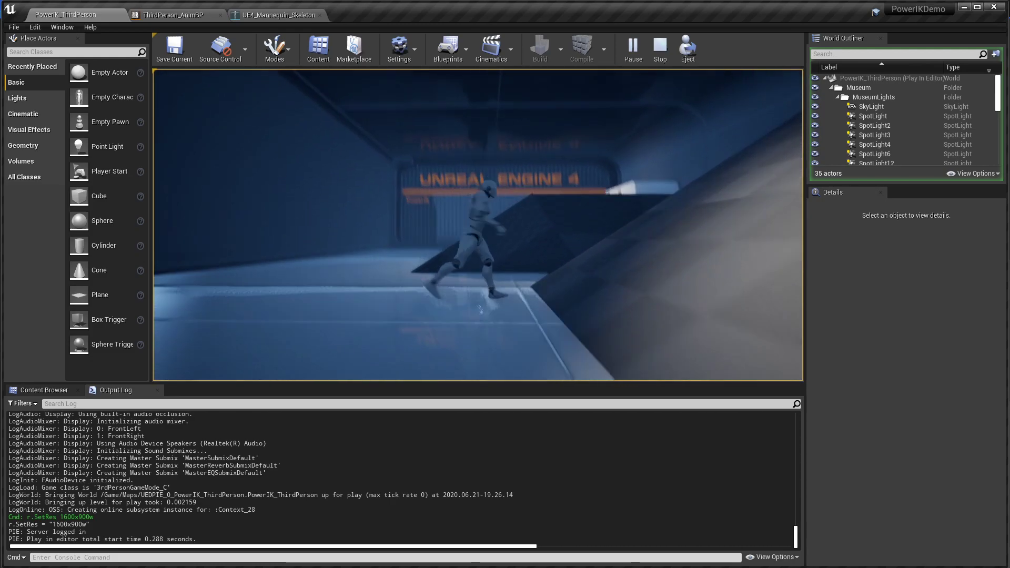
key(w)
key(super)
click(659, 49)
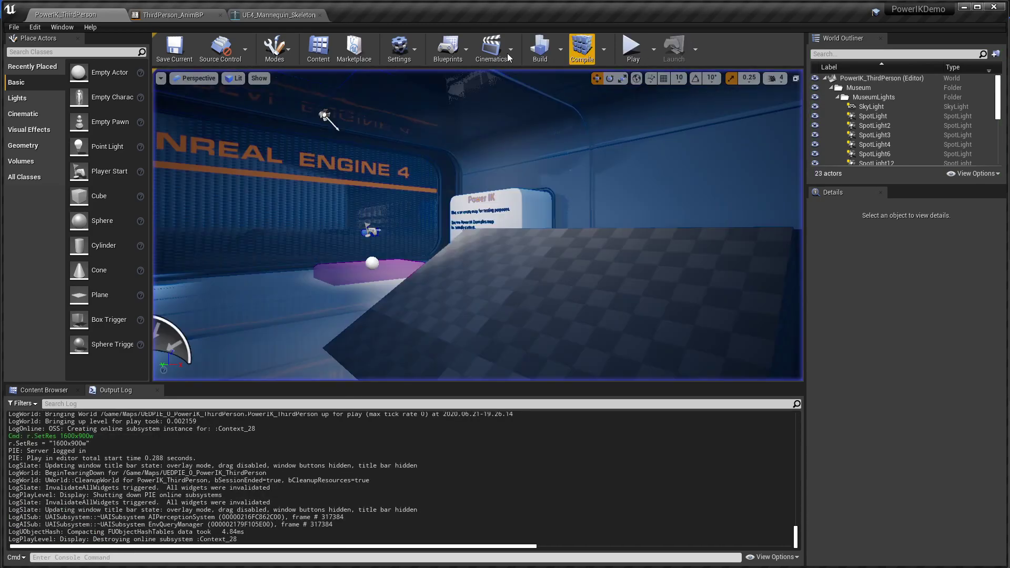
- Set the Power IK Ground node's Feet Delta Smooth Speed to 300 in ThirdPerson_AnimBP
click(154, 15)
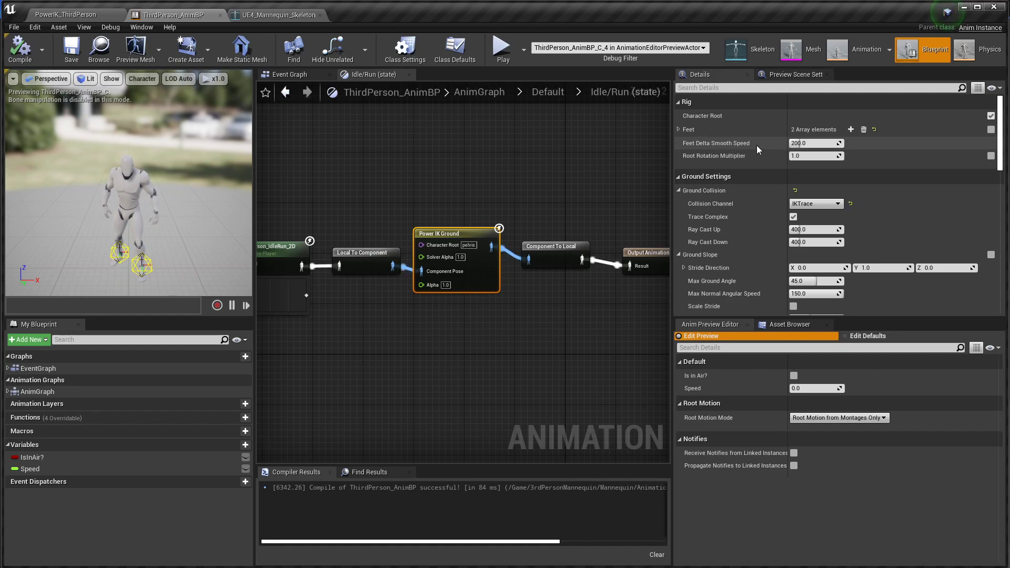
click(812, 142)
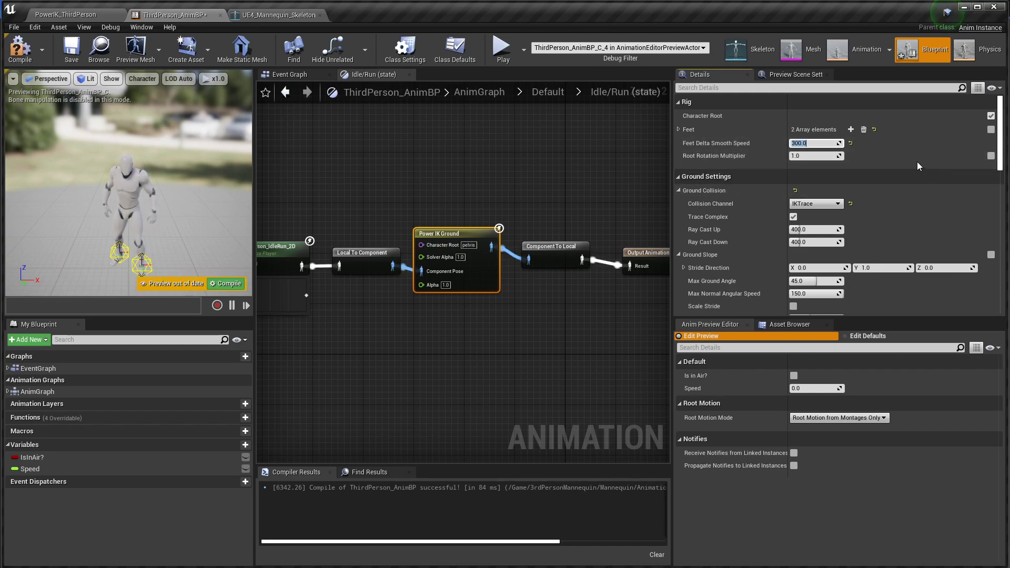
- Collapse the node's Ground Collision settings and enlarge the details area to show more of the Ground Slope options
mouse_move(1002, 142)
mouse_down()
mouse_move(995, 168)
mouse_move(991, 157)
mouse_up()
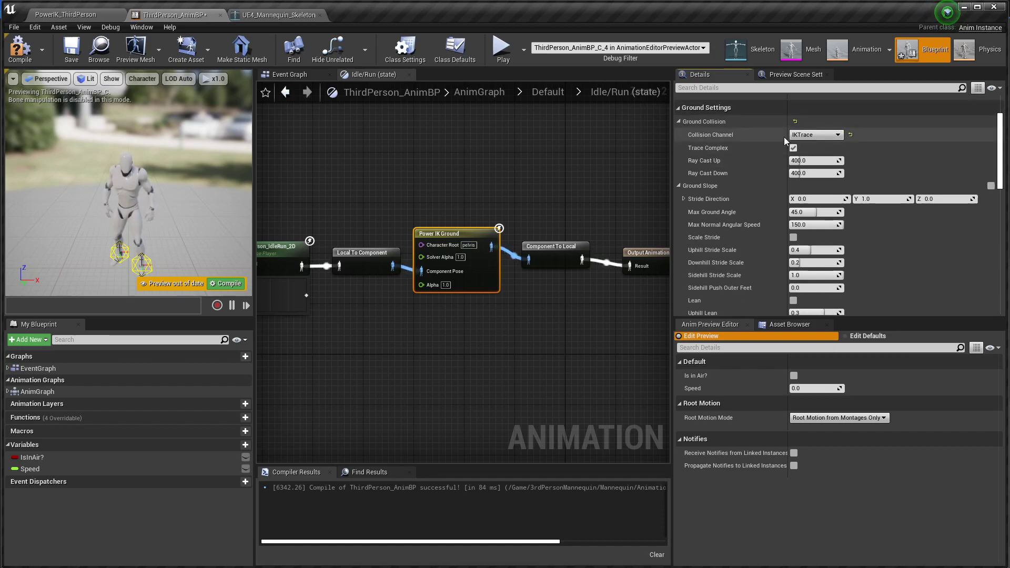
click(679, 122)
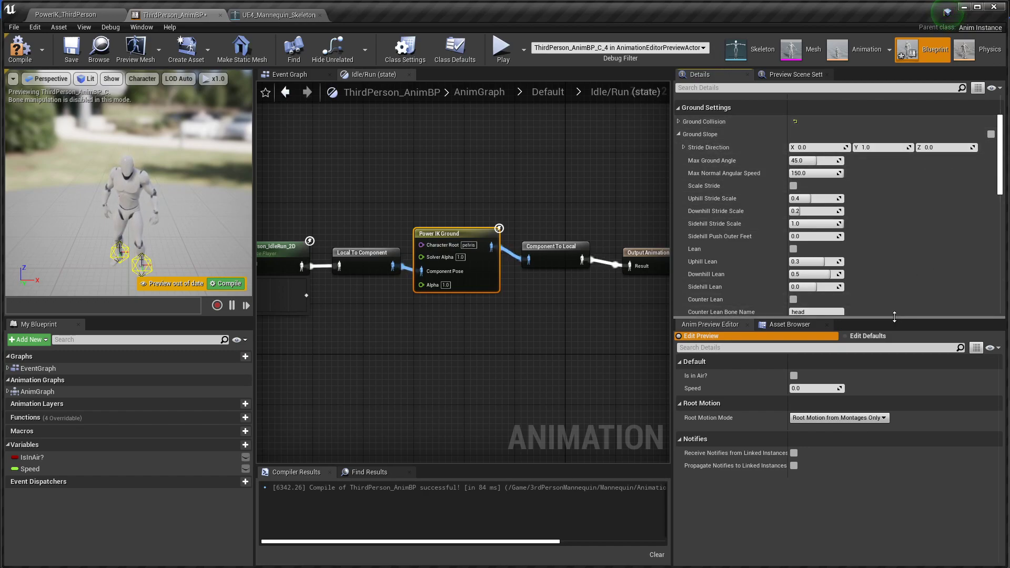
drag(894, 316, 894, 416)
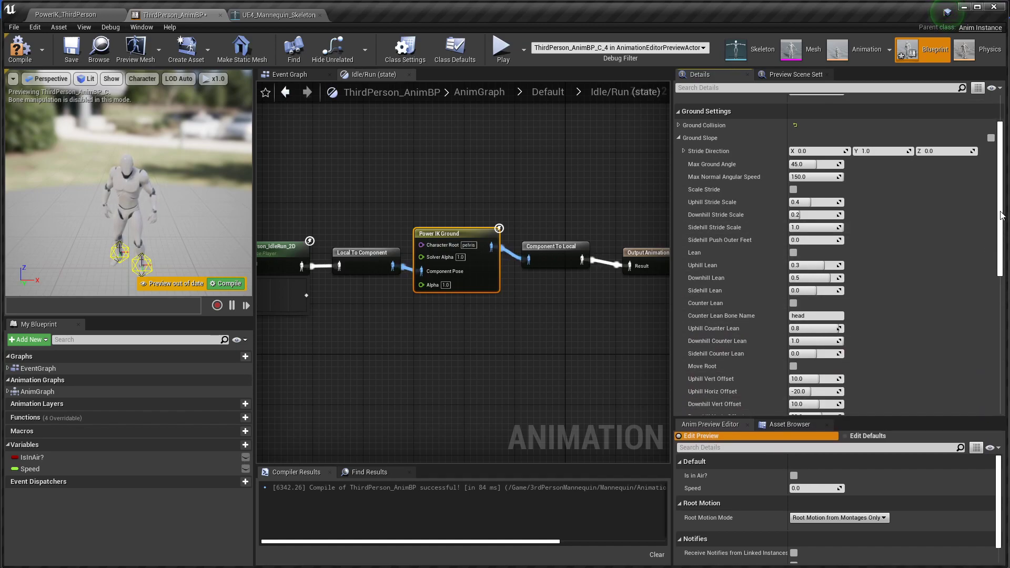
mouse_move(1000, 215)
mouse_down()
mouse_move(1000, 259)
mouse_move(1001, 229)
mouse_up()
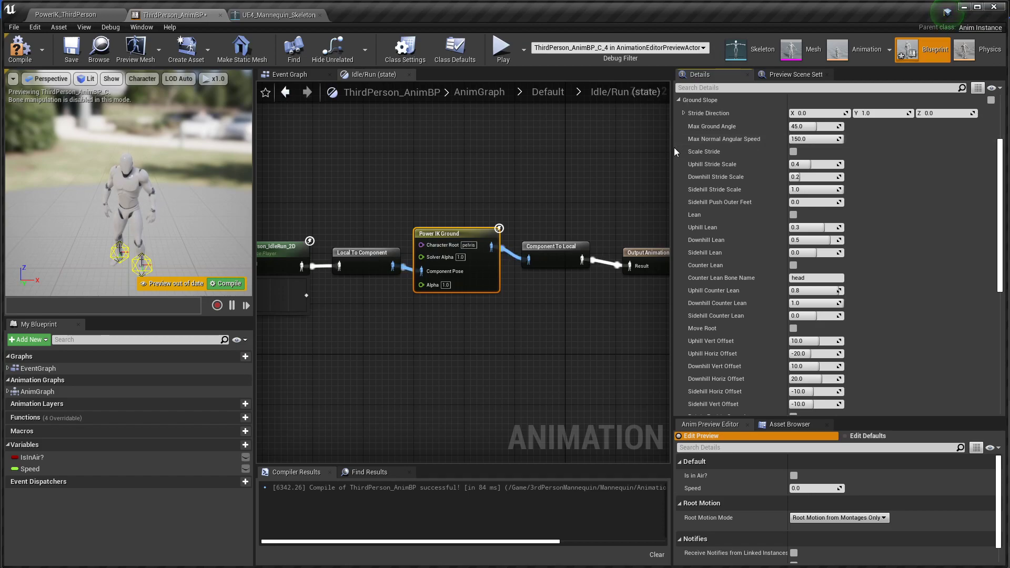
- Try the Scale Stride and Lean options in Ground Slope, switching each on and back off
click(793, 152)
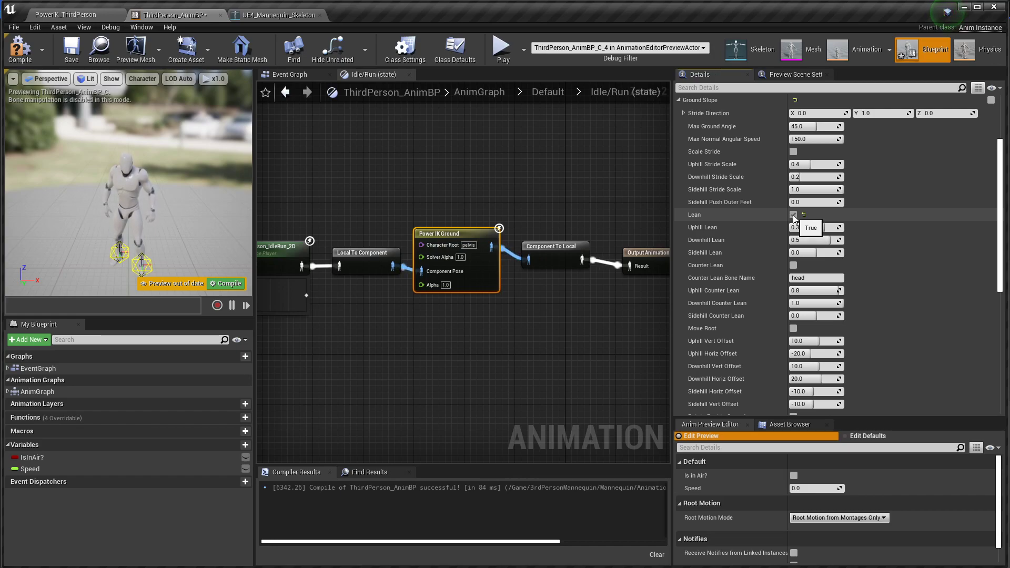
click(793, 215)
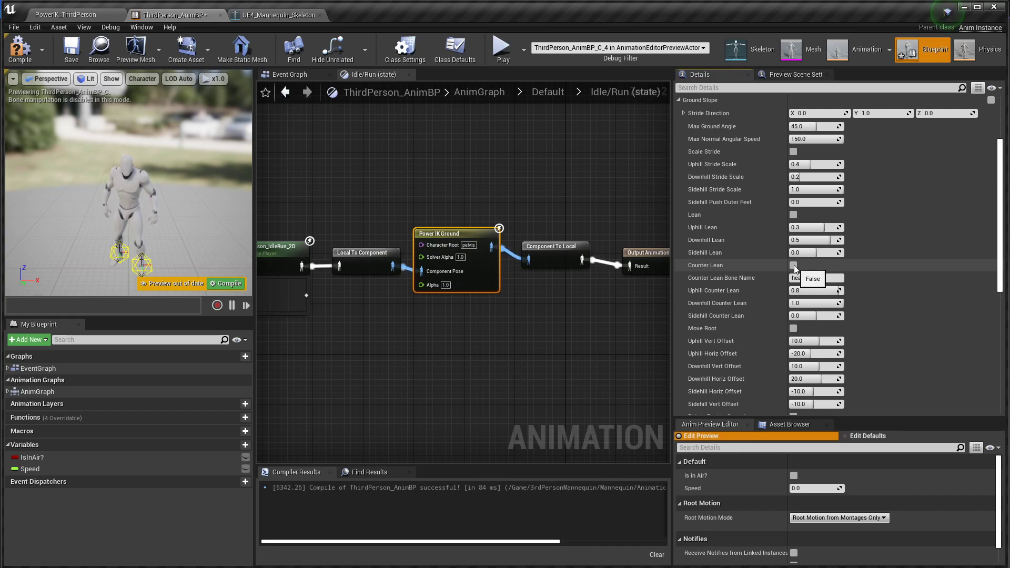
- Enable Rotate Foot to Ground and Offset Feet Positions on the Power IK Ground node, and compile the blueprint
scroll(994, 274, down, 4)
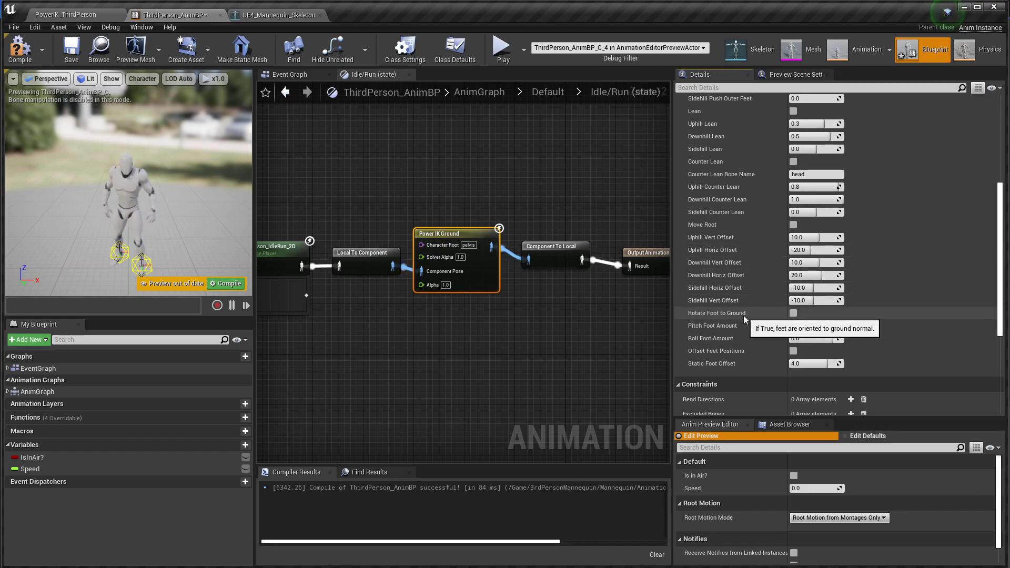
click(793, 314)
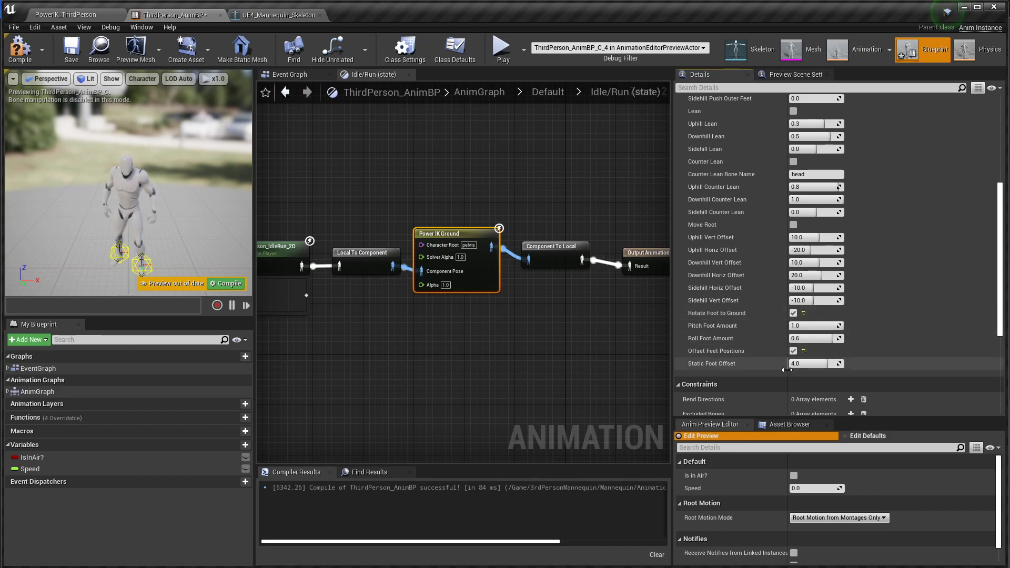
click(16, 52)
- Play-test the PowerIK_ThirdPerson level, stand the character on the ramps to check the feet's alignment, and free the mouse while it keeps running
click(84, 15)
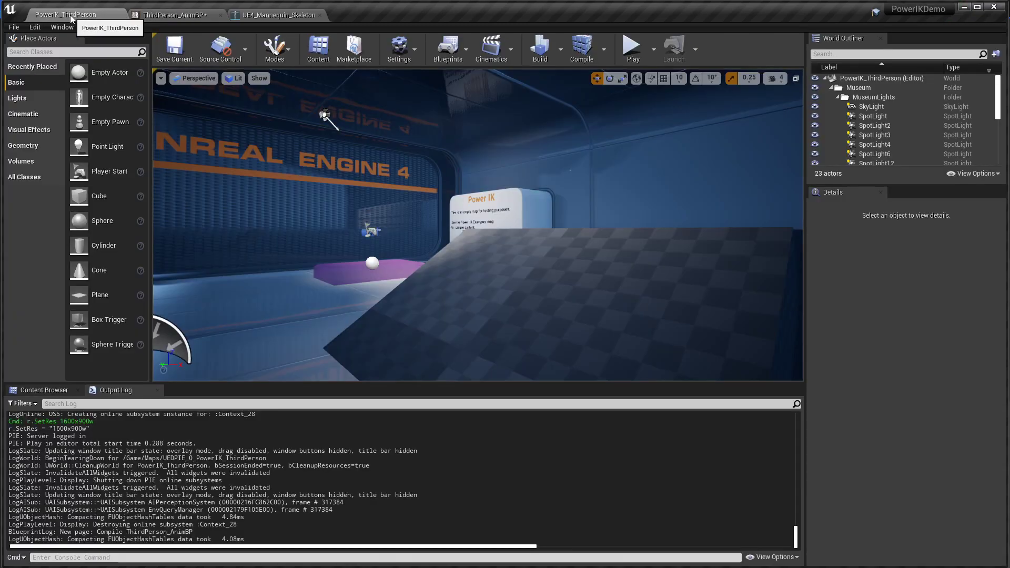
click(631, 53)
key(w)
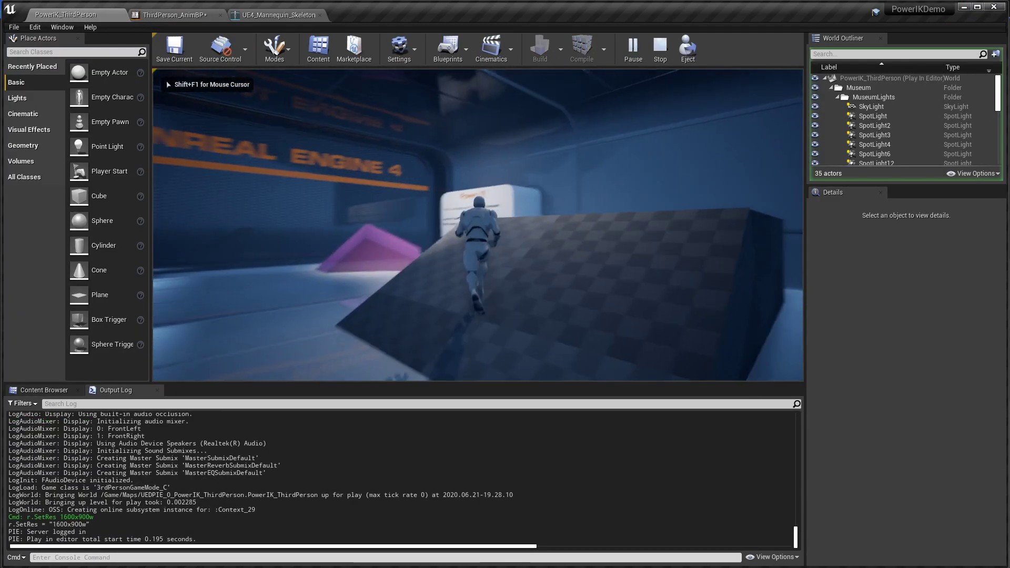
key(s)
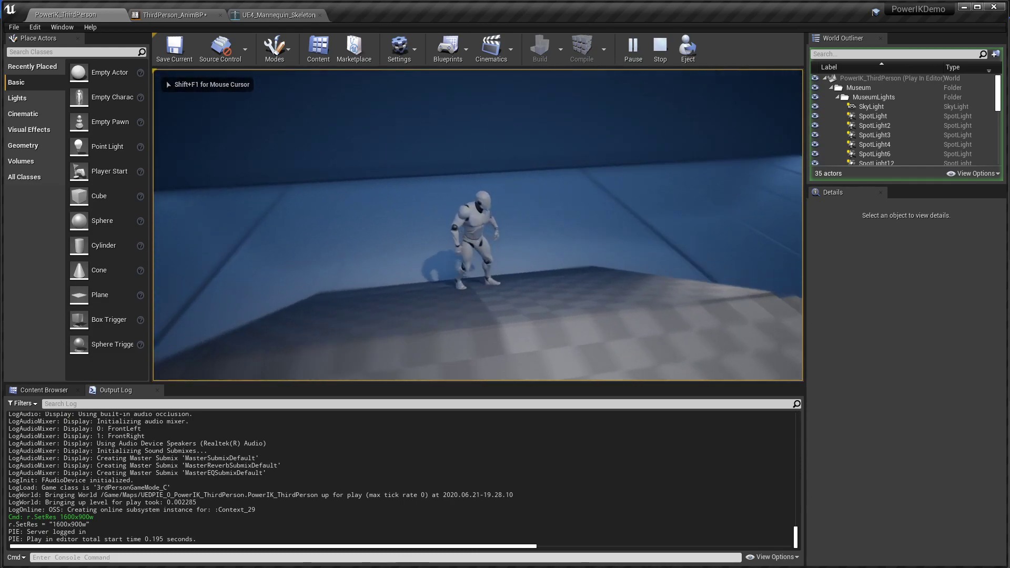
key(s)
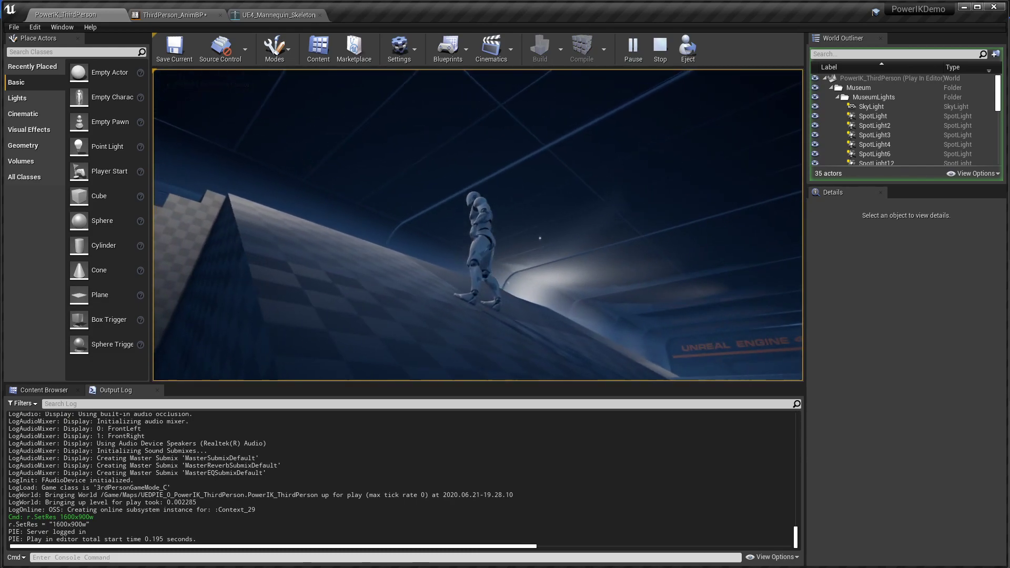
key(s)
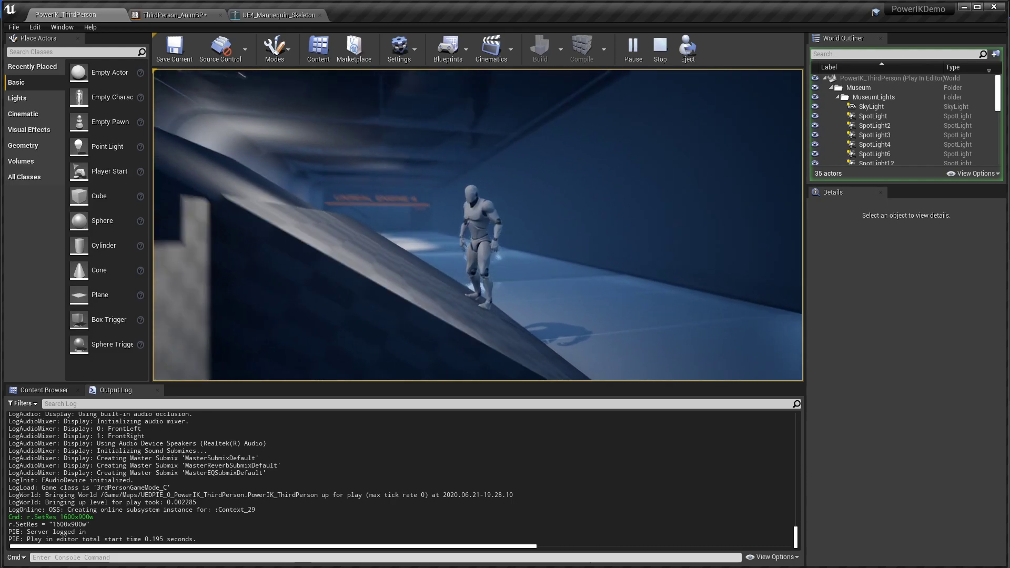
key(s)
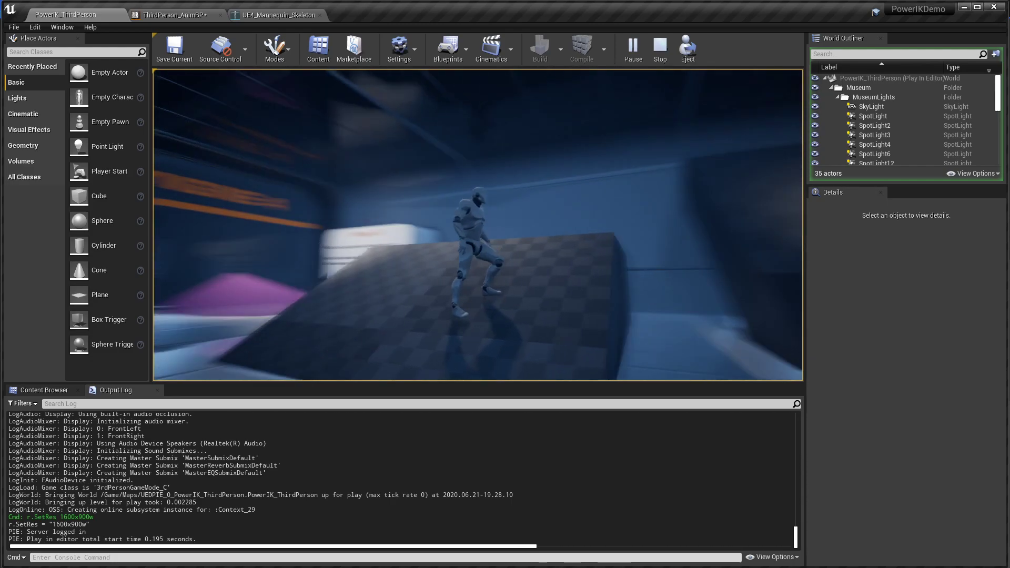
key(s)
key(shift+F1)
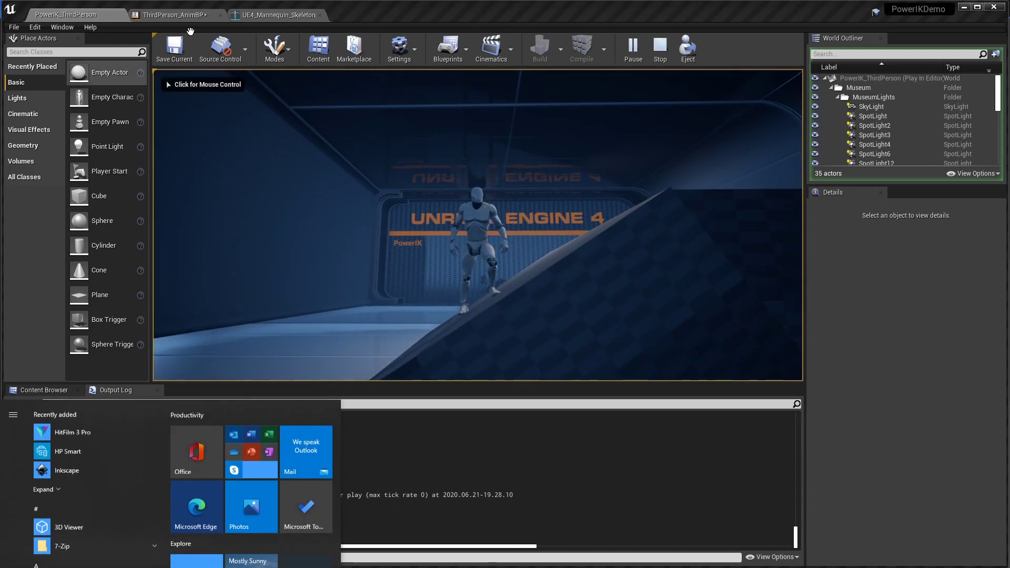
- Set the node's Static Foot Offset to 0, compile, and check the feet in the running level
click(172, 24)
click(172, 20)
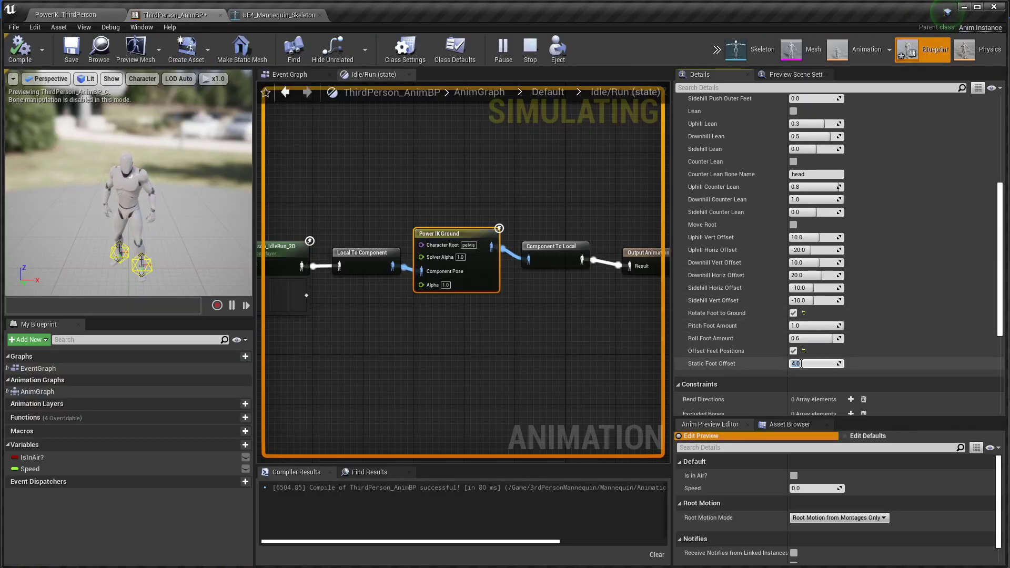
click(78, 18)
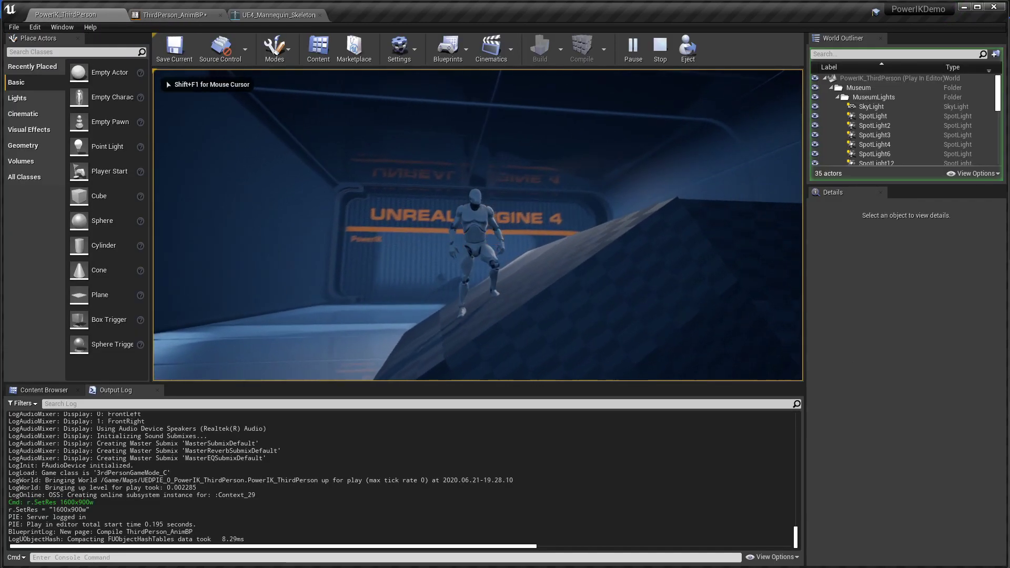
- Restore the Static Foot Offset to 4, compile ThirdPerson_AnimBP, and check the character's feet on the ramp in the running level
key(super)
click(176, 15)
drag(176, 18, 240, 21)
click(808, 364)
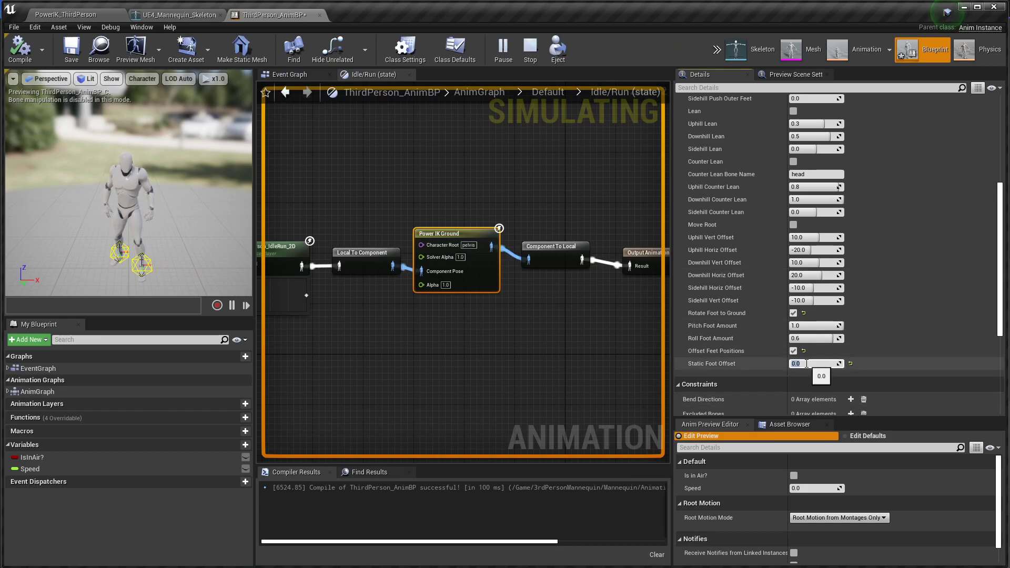
key(Return)
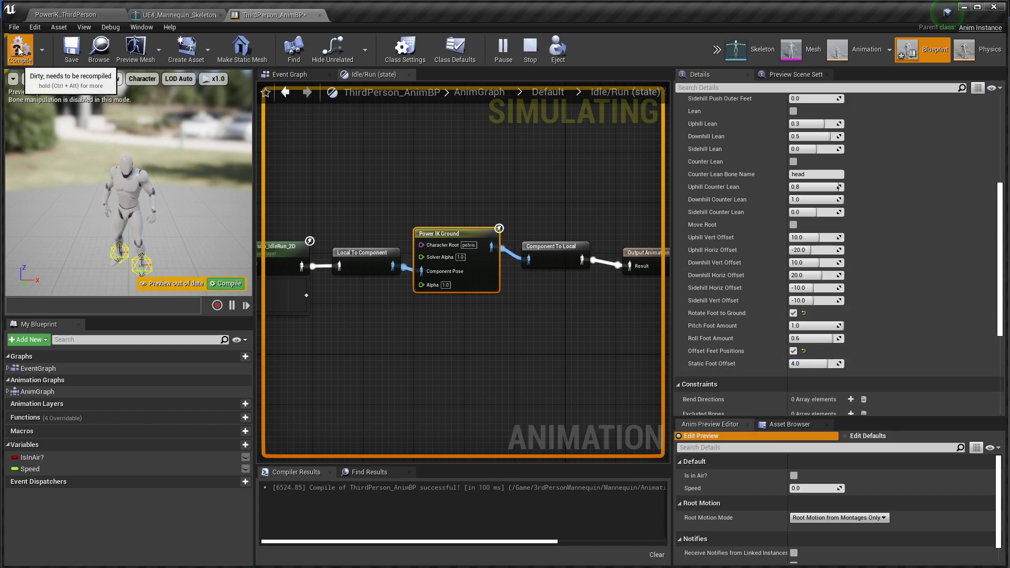
click(74, 17)
click(542, 246)
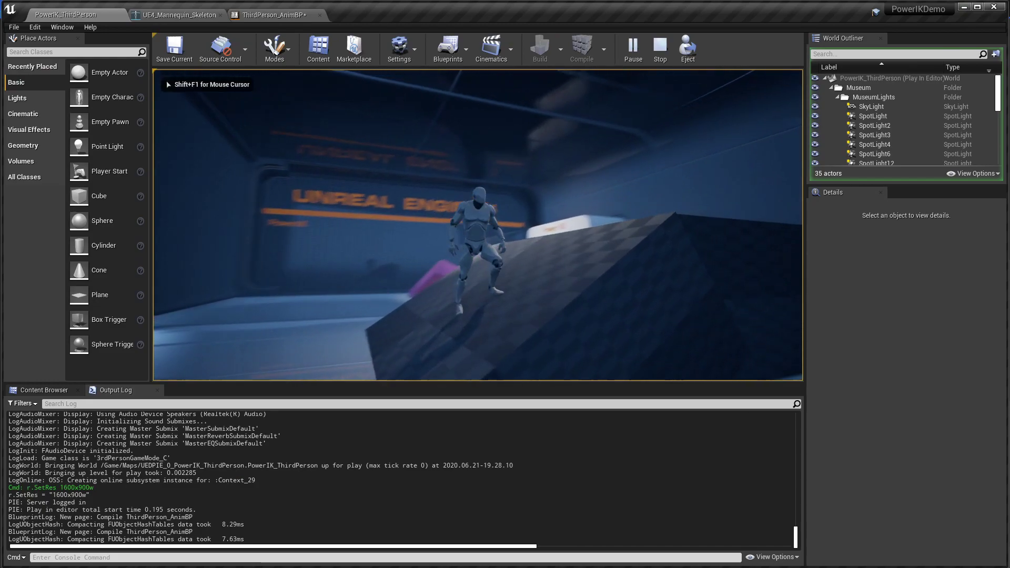
key(super)
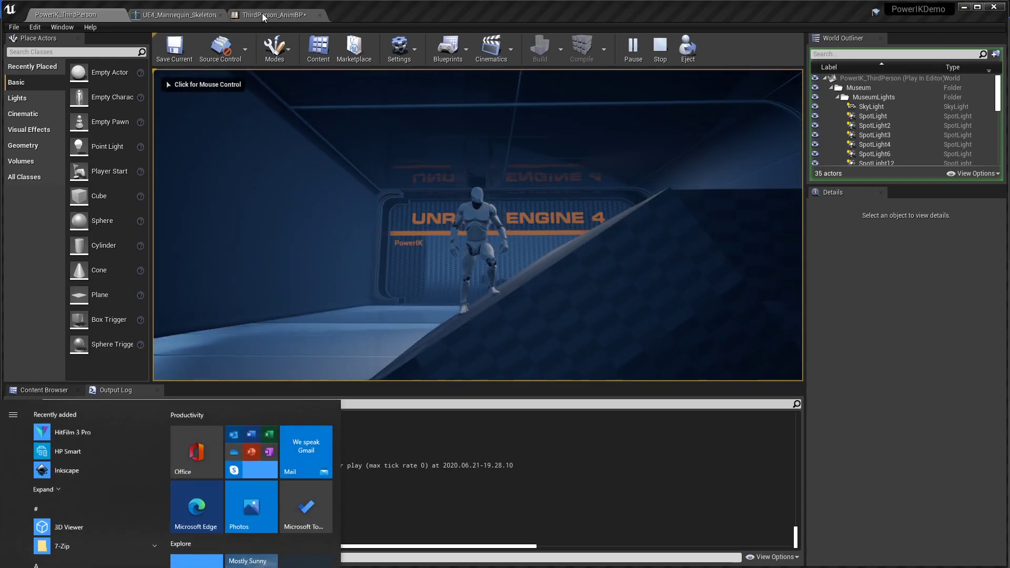
- Run the character from the ramp to the stairs in the running PowerIK_ThirdPerson level and check its feet on the steps
click(262, 14)
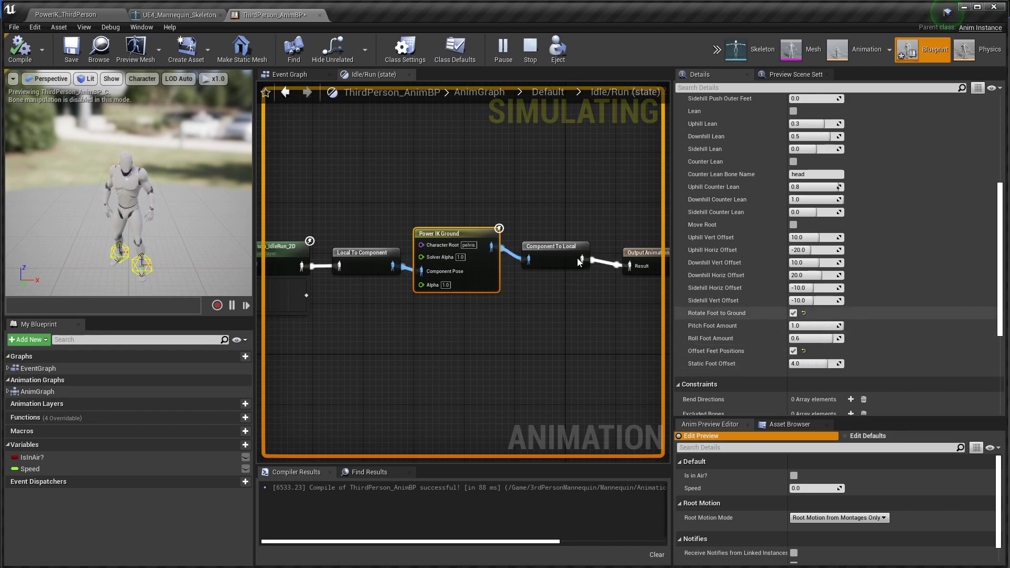
click(84, 19)
click(477, 225)
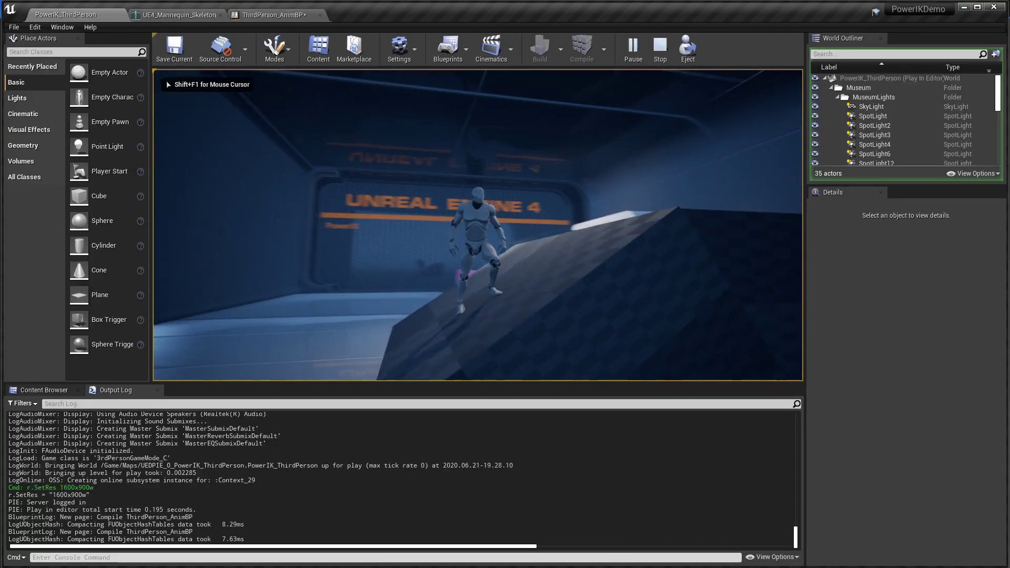
key(w)
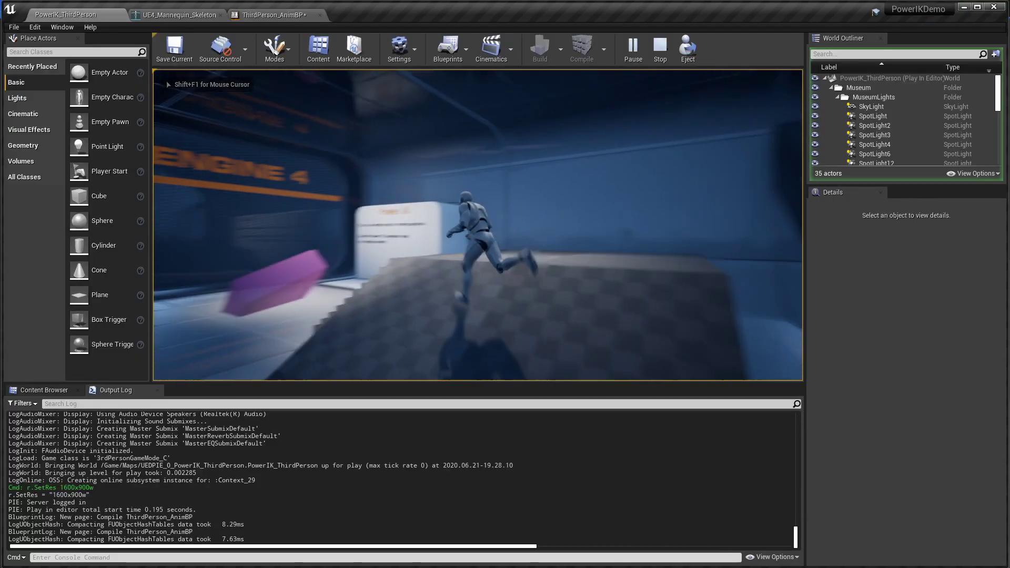
key(a)
key(a)
key(a)
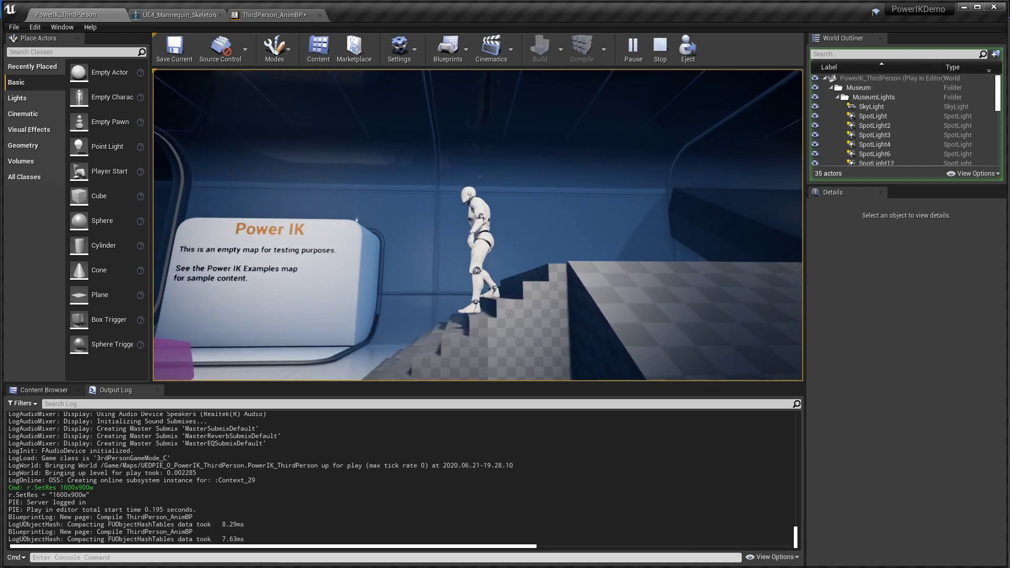
key(w)
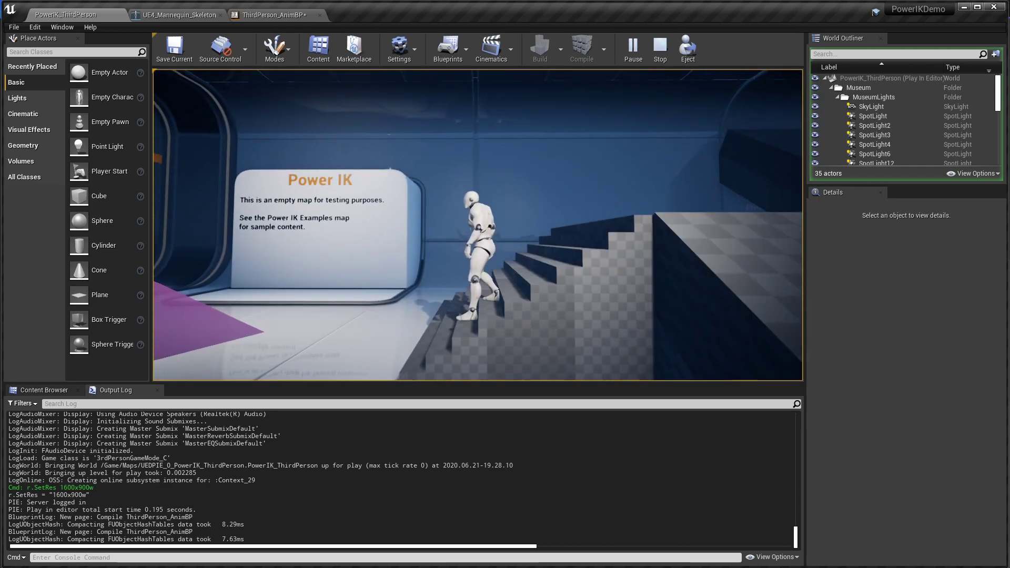
key(w)
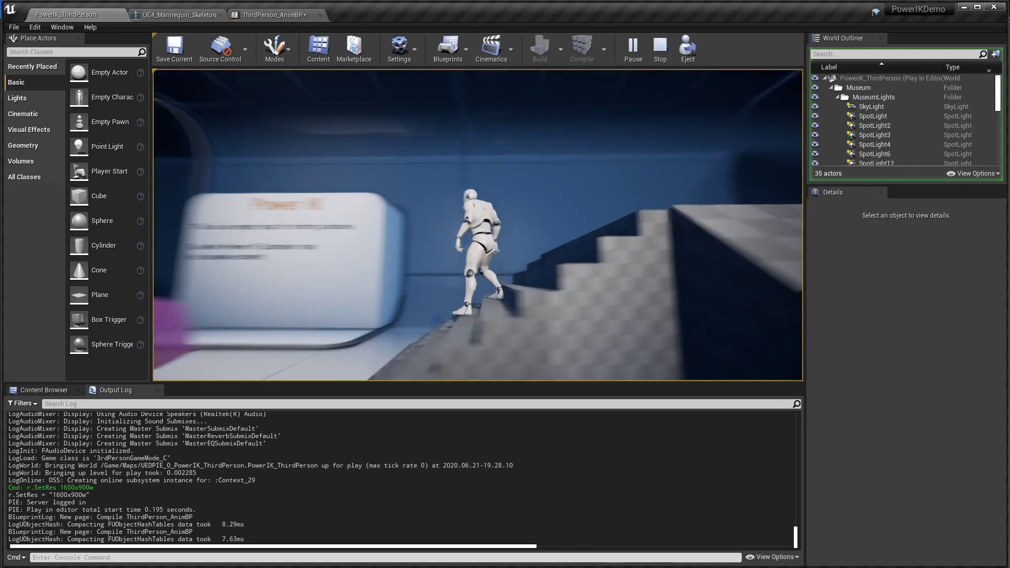
key(a)
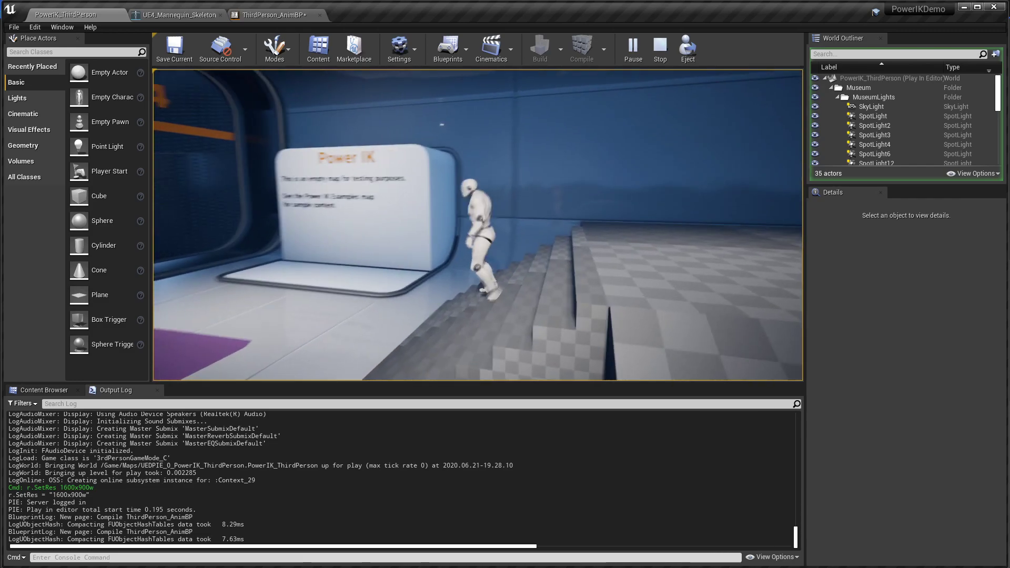
- Run the character down onto the purple slab, check its feet across the tilted surface, and stop the simulation
key(w)
key(w)
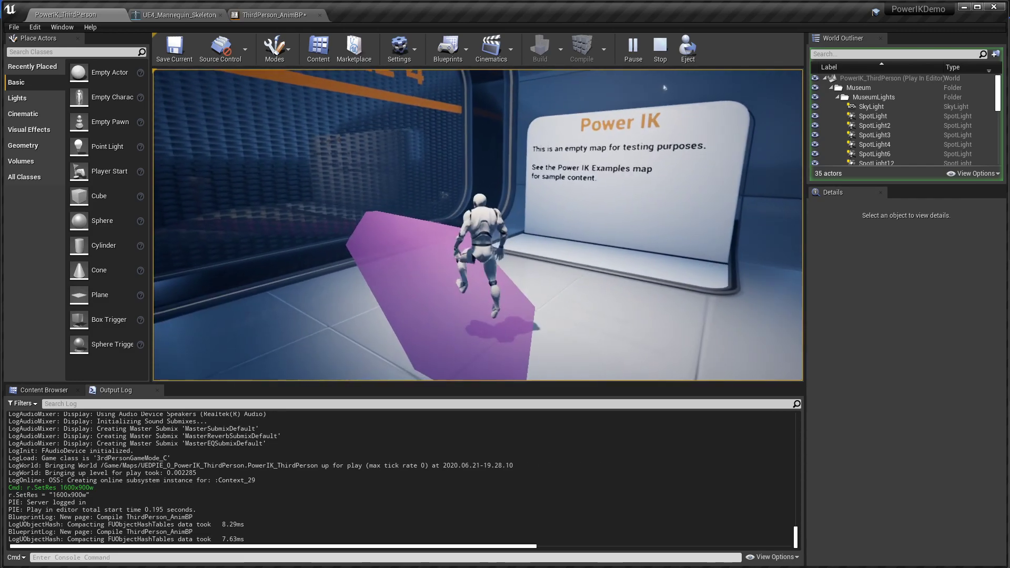
key(w)
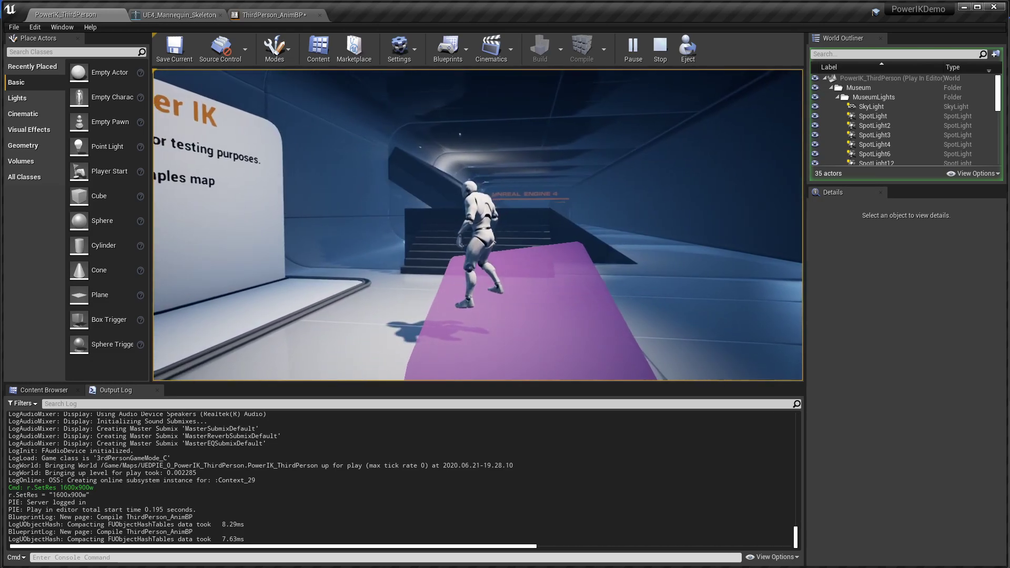
key(w)
key(w)
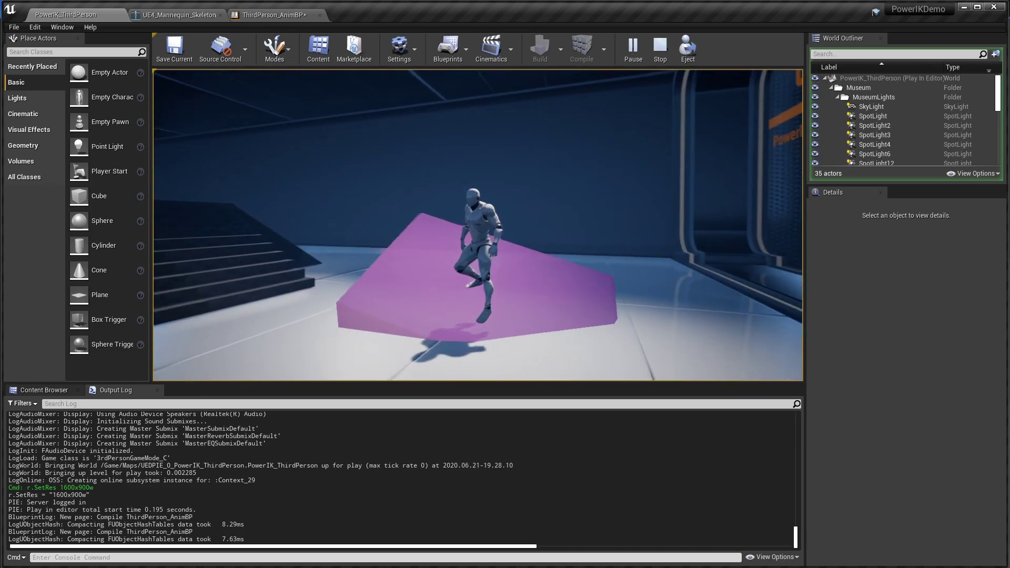
key(w)
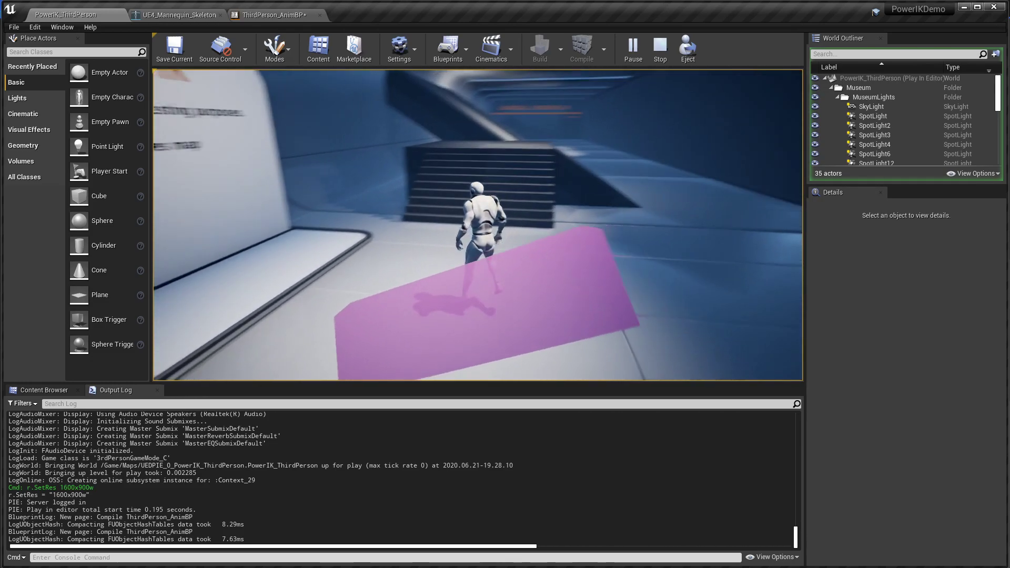
key(w)
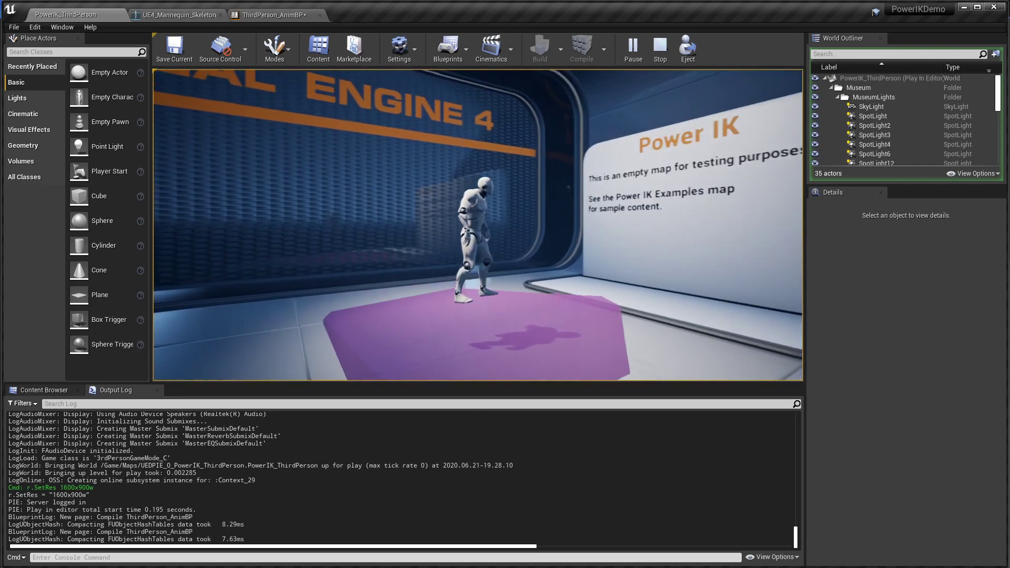
key(w)
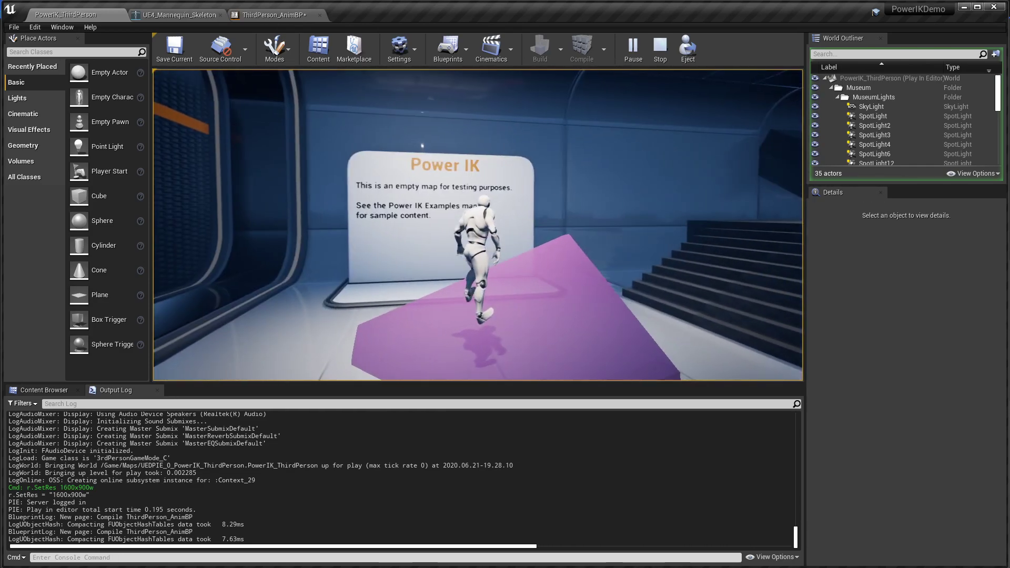
key(w)
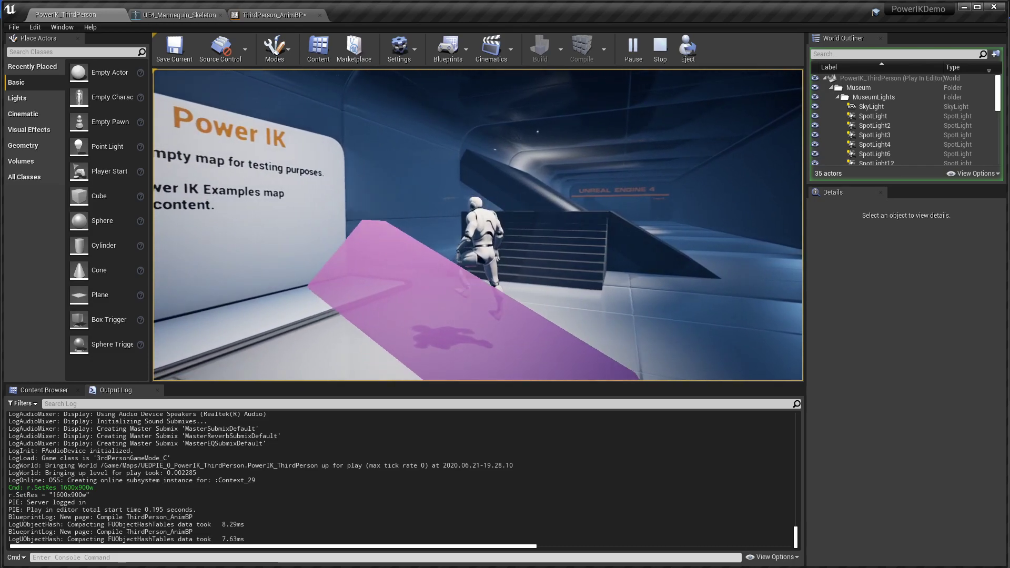
key(super)
click(660, 48)
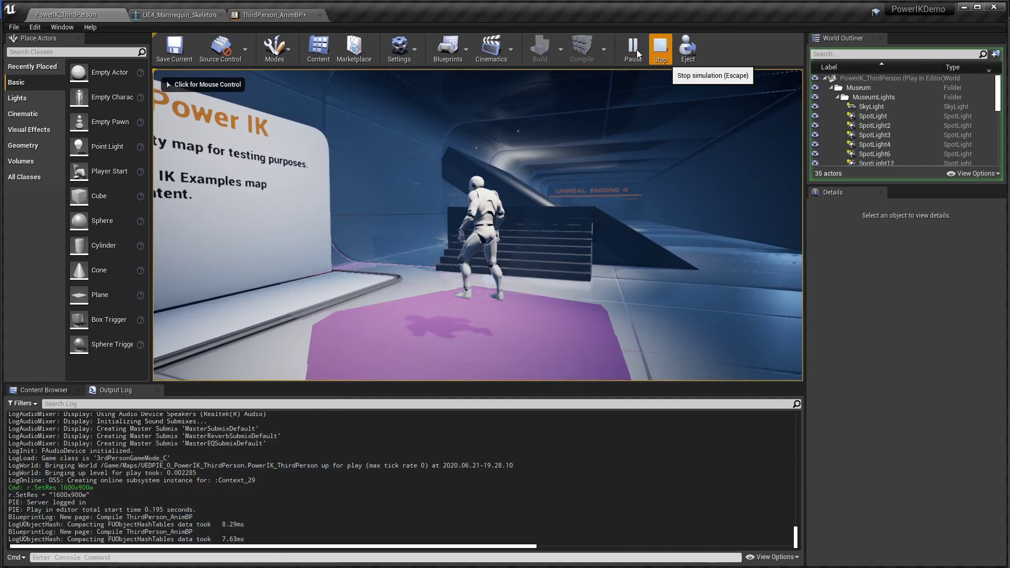
click(660, 48)
- Review the Power IK Ground node's Feet entries and Feet Delta Smooth Speed in ThirdPerson_AnimBP
click(273, 15)
scroll(863, 273, up, 6)
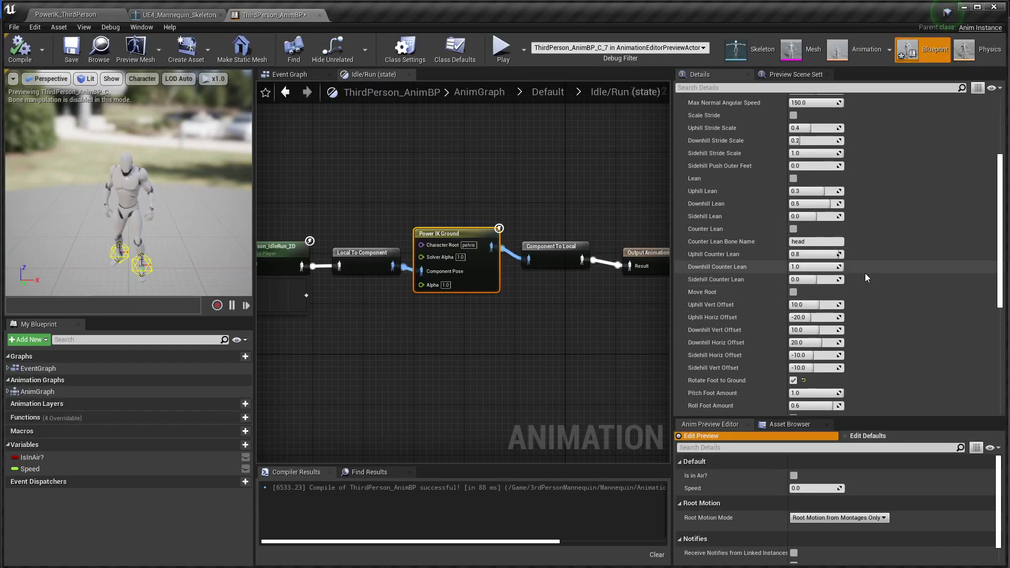
click(679, 129)
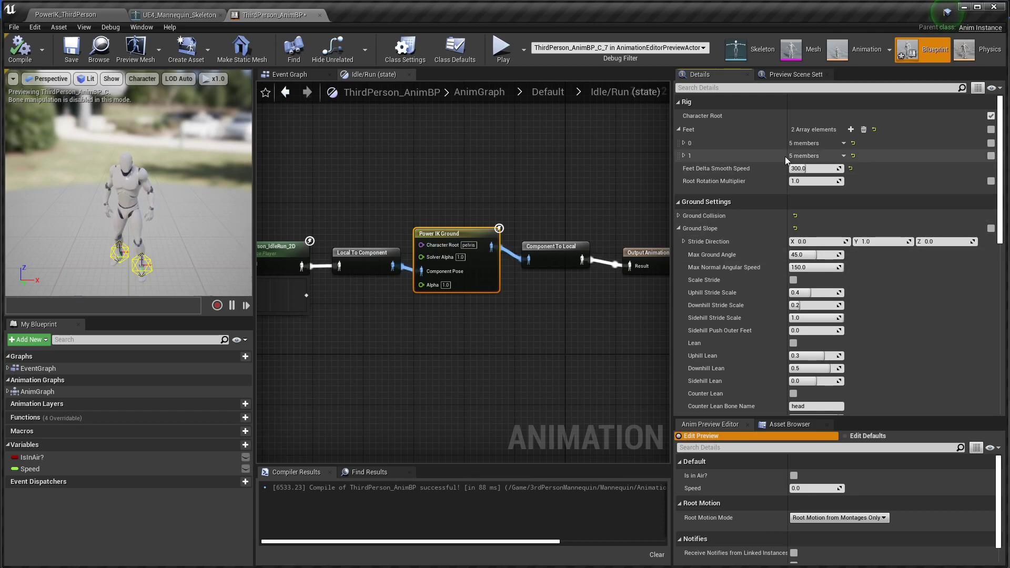
click(684, 143)
click(685, 143)
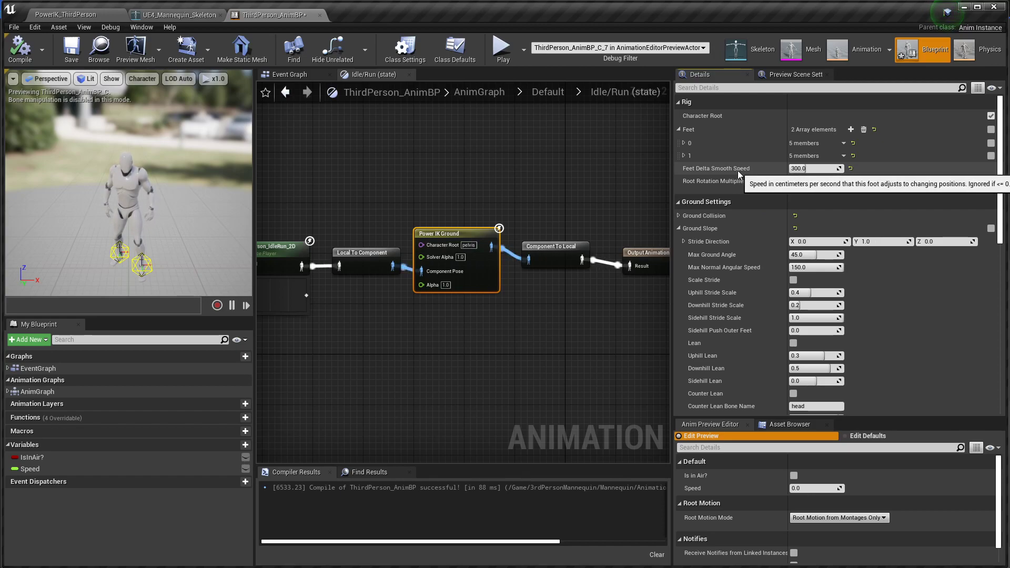
- Look over the node's Ground Slope settings and expand Ground Collision to inspect its collision channel and ray cast options
scroll(1004, 176, down, 2)
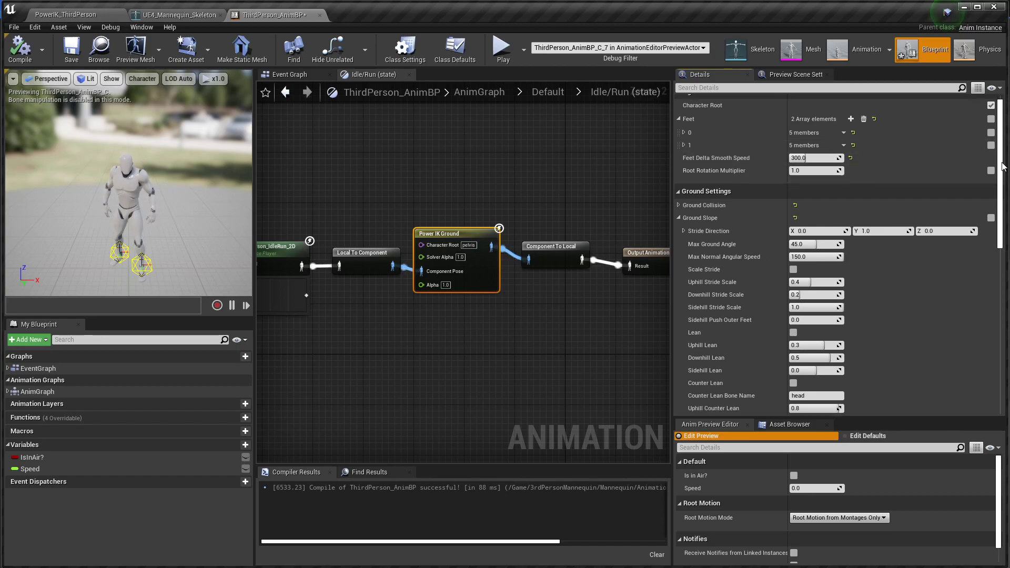
scroll(734, 152, down, 5)
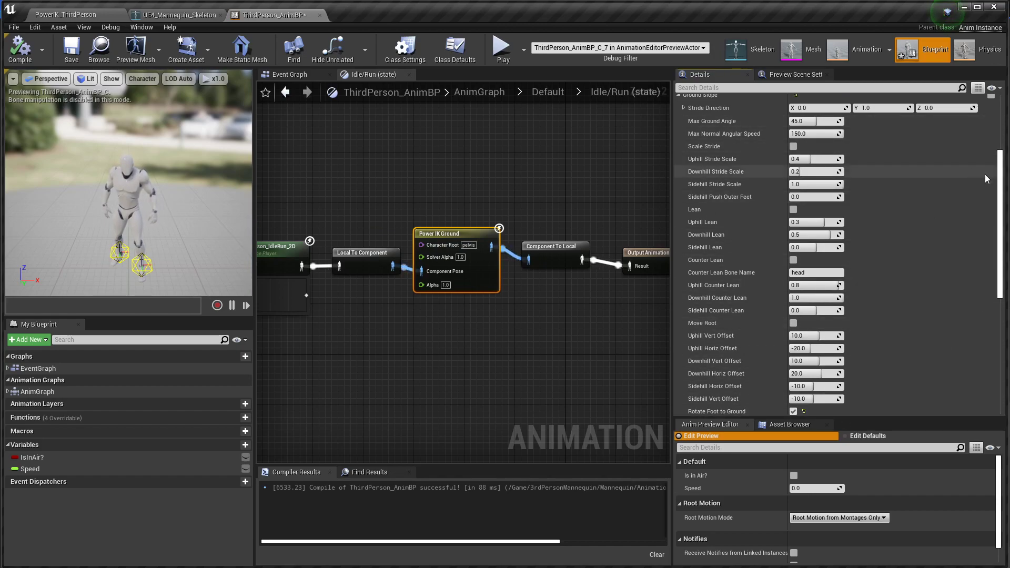
scroll(996, 148, up, 2)
scroll(997, 149, up, 2)
click(679, 144)
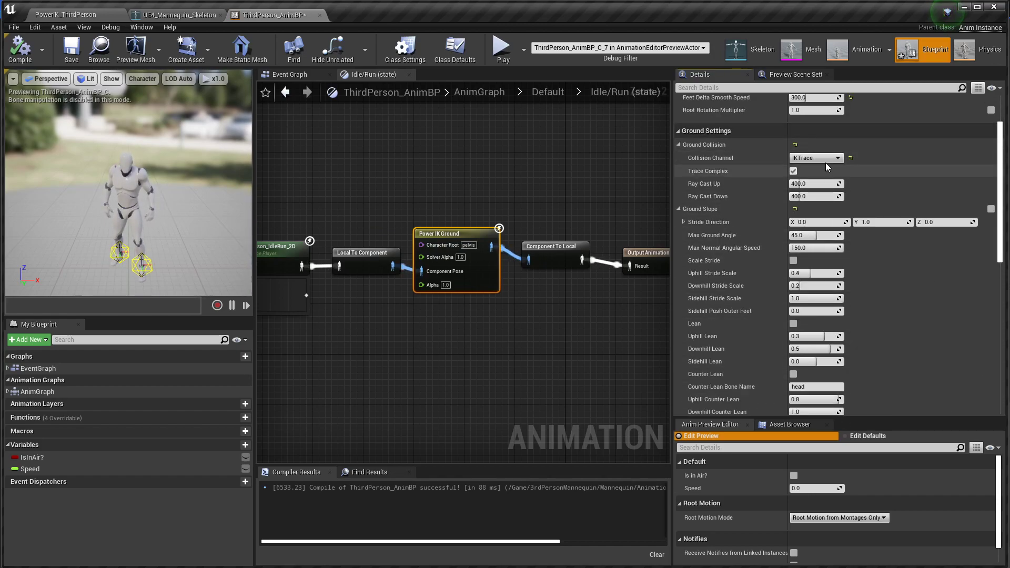